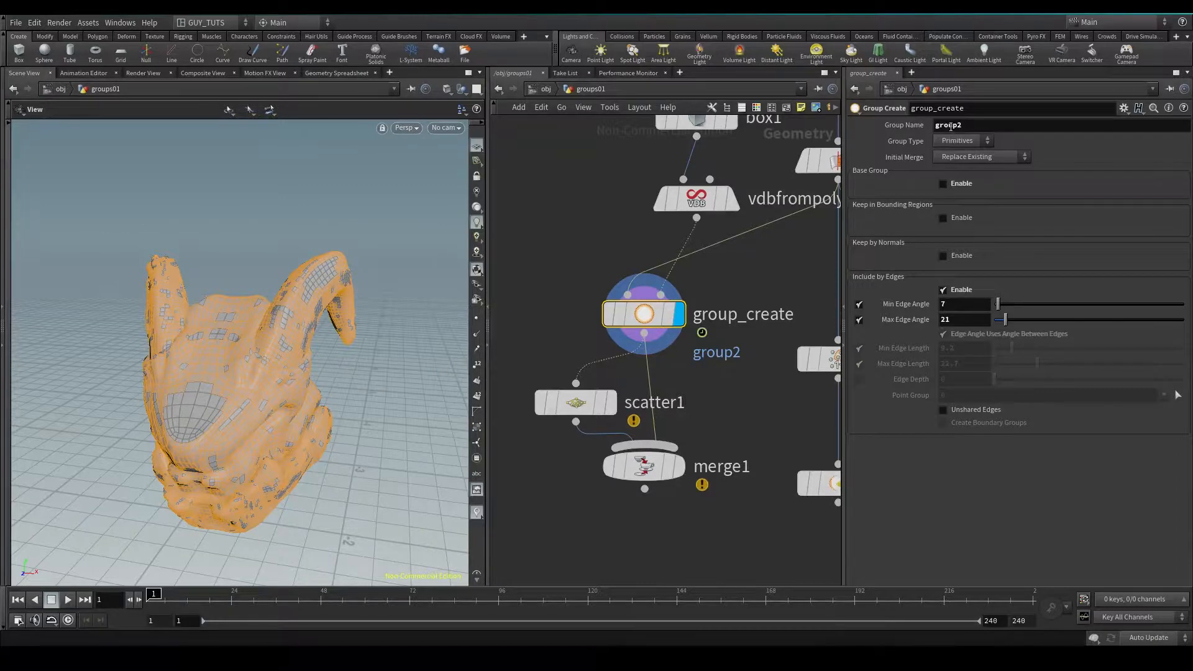
Step: Raise group_create's minimum edge angle, set its maximum edge angle to 57, and toggle the unshared edges option
{"action": "left_click", "coordinate": [944, 184]}
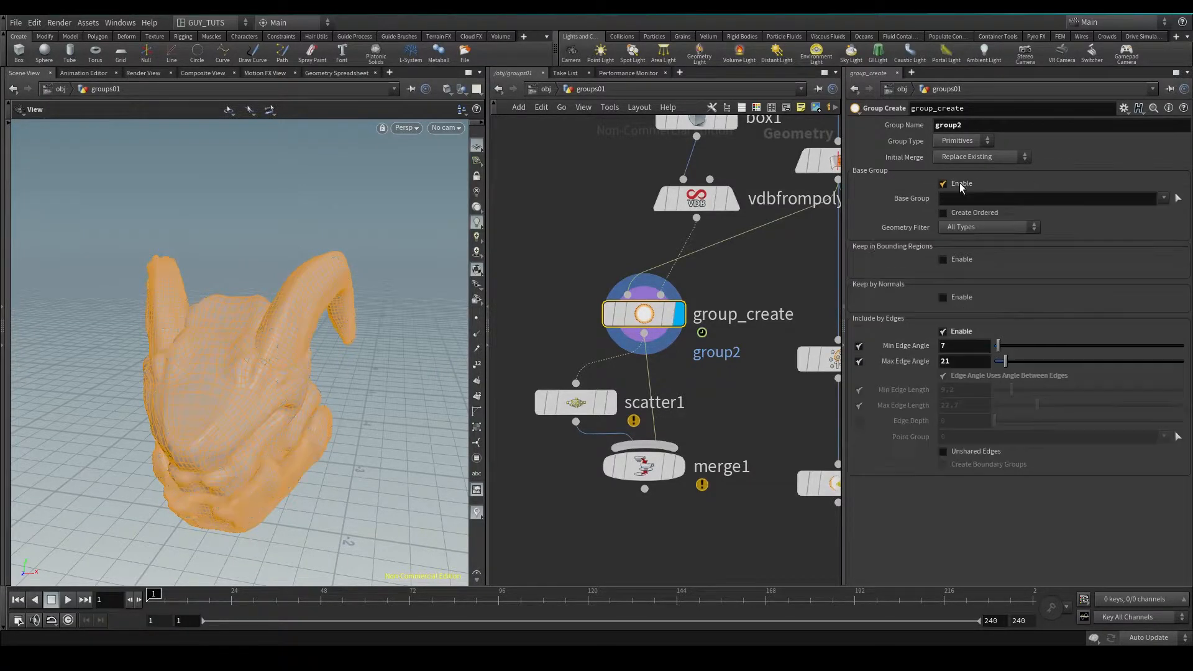
{"action": "left_click", "coordinate": [957, 184]}
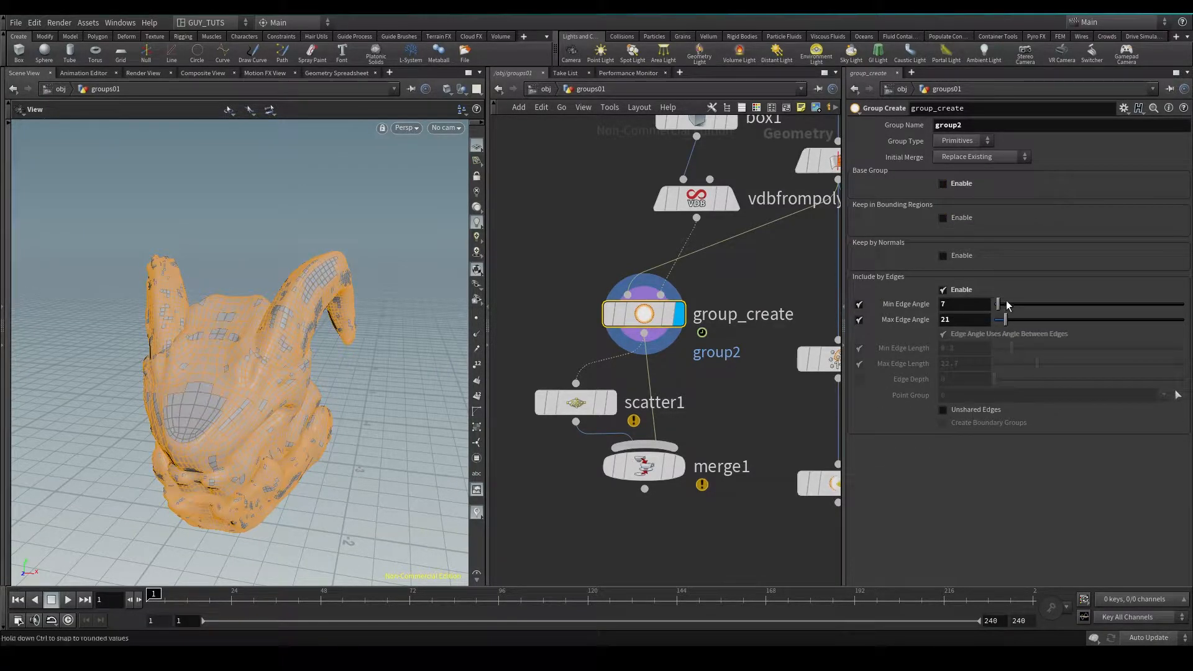
{"action": "left_click_drag", "start_coordinate": [999, 304], "coordinate": [1024, 319]}
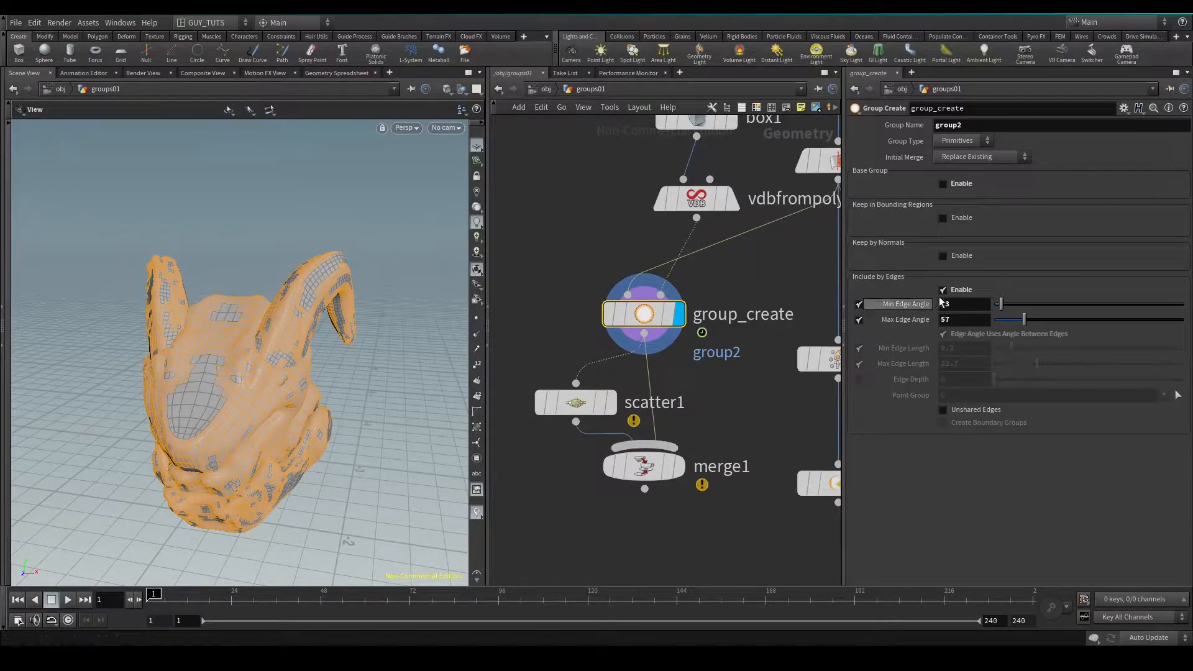
{"action": "left_click", "coordinate": [958, 409]}
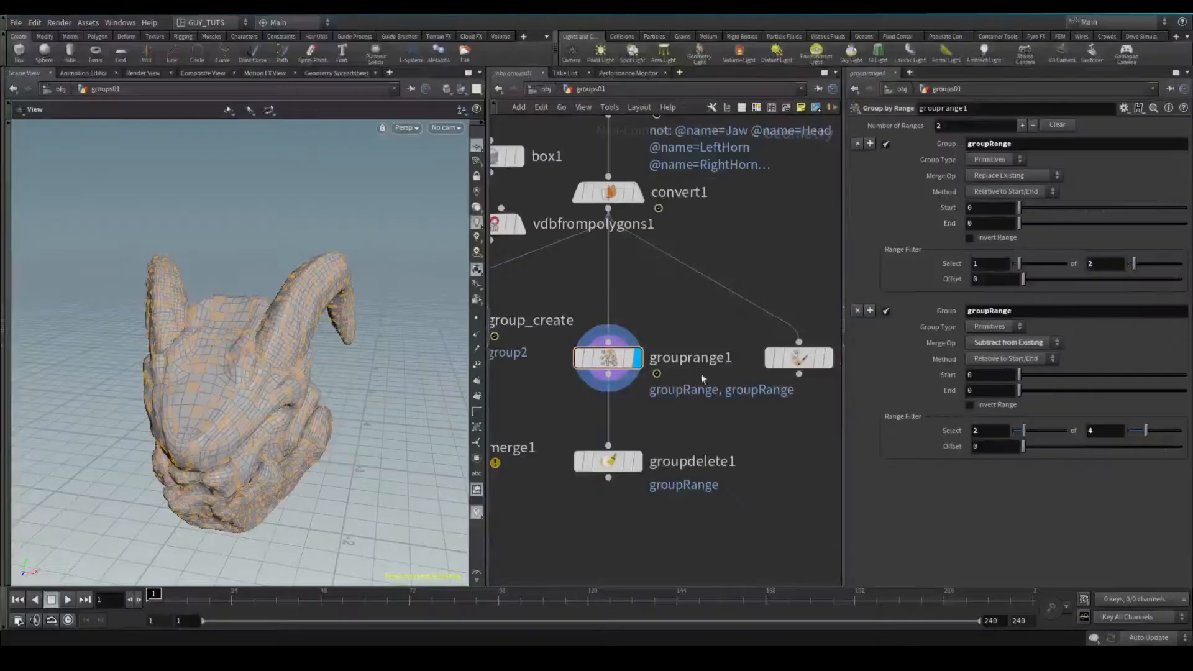
Step: Examine the group name, group type and merge operation options of the first range in grouprange1
{"action": "left_click_drag", "start_coordinate": [599, 367], "coordinate": [568, 406]}
{"action": "double_click", "coordinate": [1034, 143]}
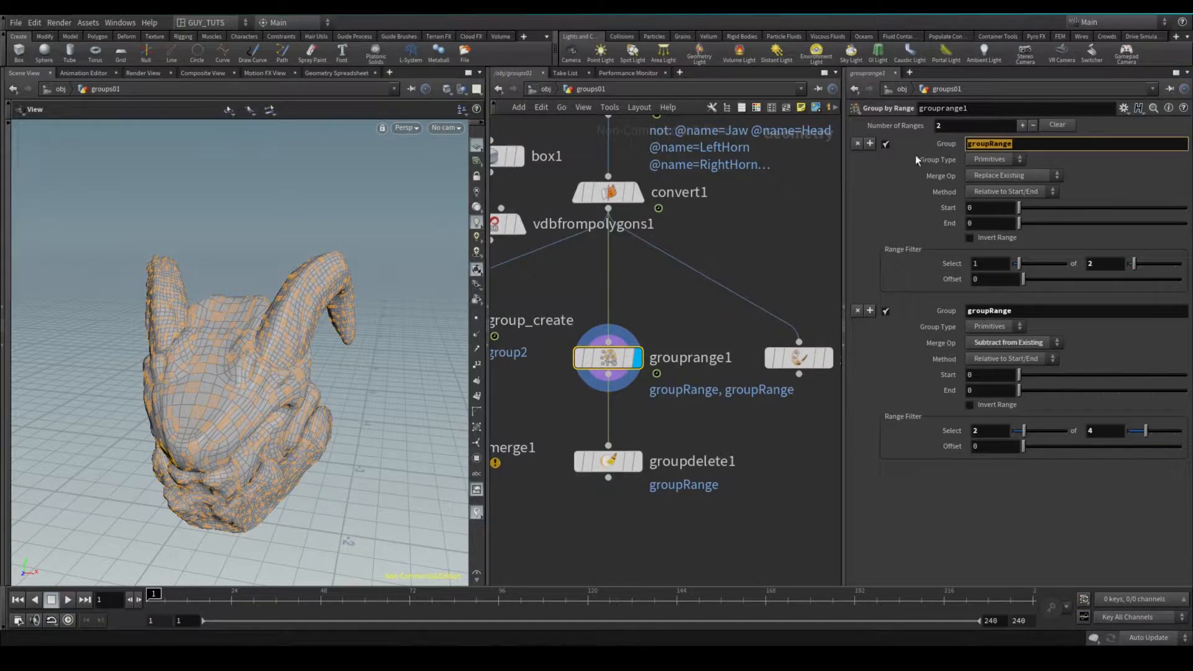
{"action": "left_click", "coordinate": [1002, 159]}
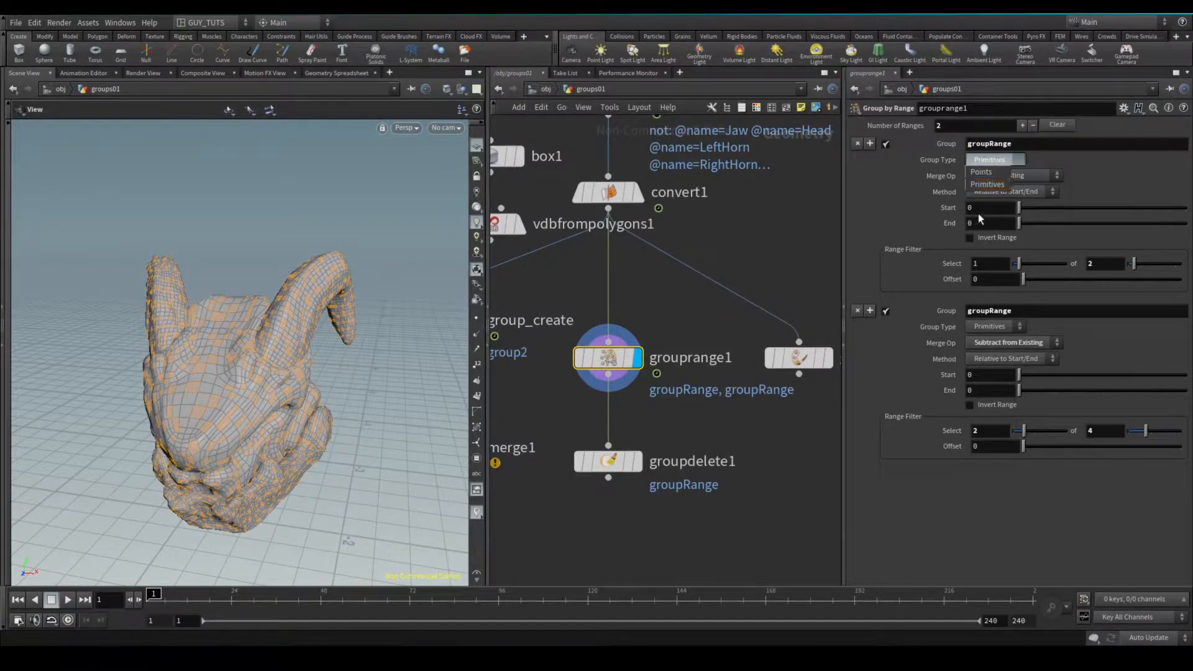
{"action": "left_click", "coordinate": [988, 184]}
{"action": "left_click", "coordinate": [1012, 176]}
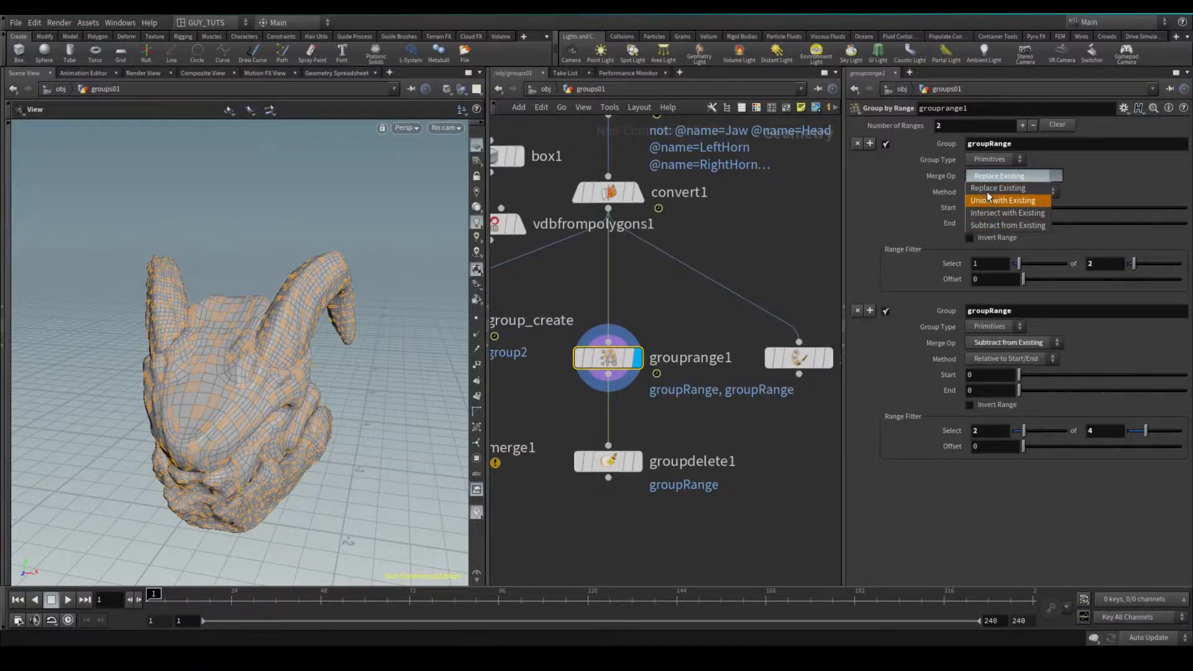
{"action": "left_click", "coordinate": [1013, 188]}
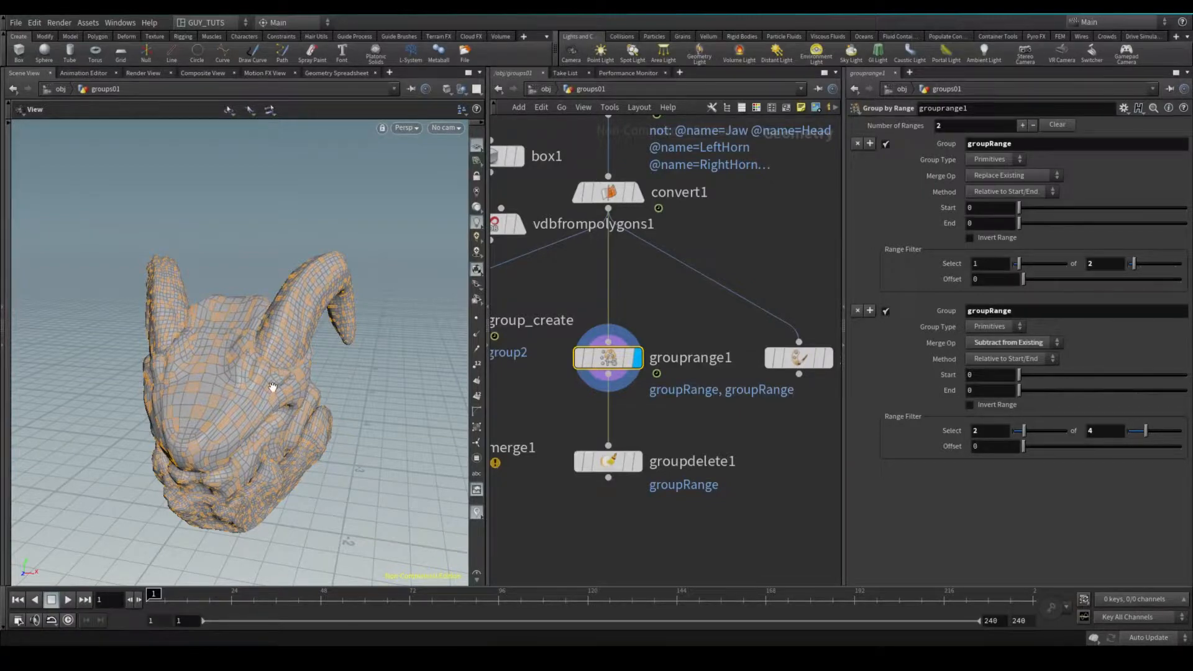
Step: Try out the first range's offset, and replace grouprange1's second range with a fresh default range
{"action": "mouse_move", "coordinate": [1025, 278]}
{"action": "left_mouse_down"}
{"action": "mouse_move", "coordinate": [1121, 289]}
{"action": "mouse_move", "coordinate": [1043, 286]}
{"action": "left_mouse_up"}
{"action": "left_click_drag", "start_coordinate": [1043, 286], "coordinate": [1024, 285]}
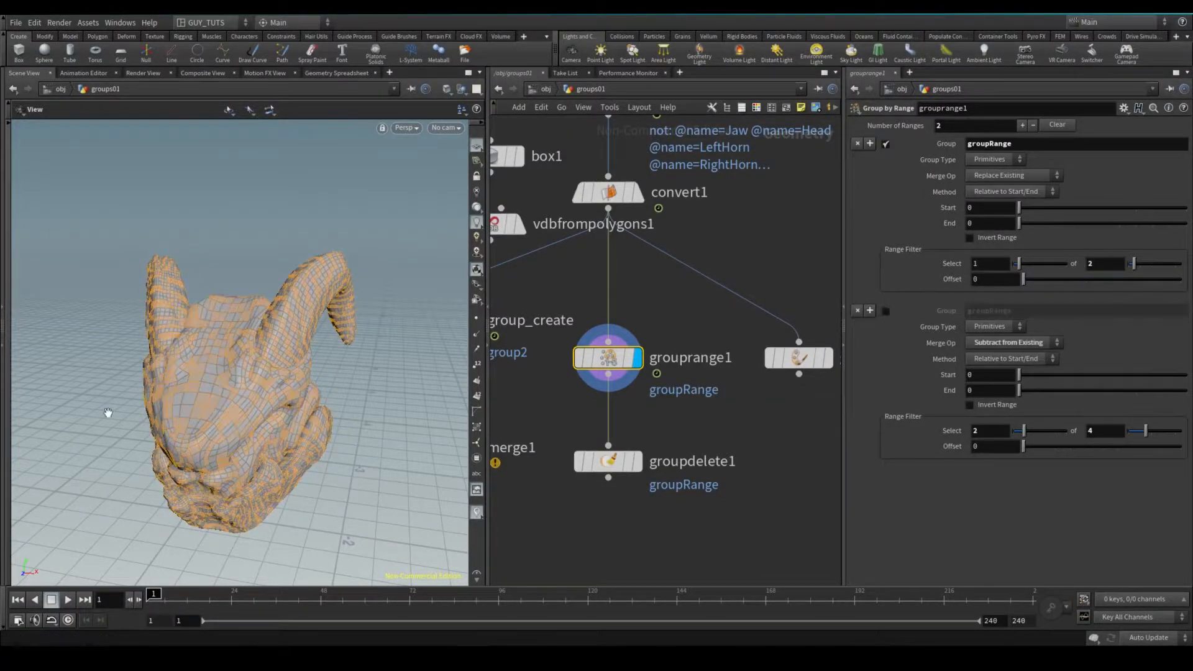
{"action": "left_click", "coordinate": [1032, 125]}
{"action": "left_click", "coordinate": [1023, 125]}
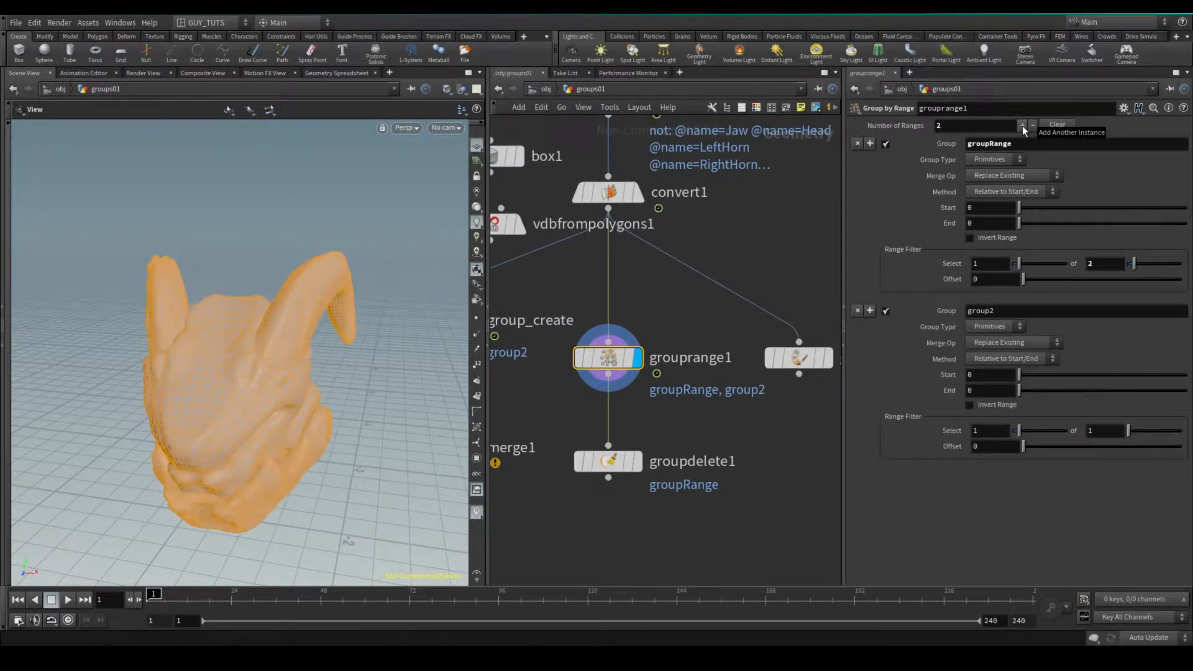
Step: Name the second range groupRange like the first one and raise the 'of' value in its range filter
{"action": "double_click", "coordinate": [992, 143]}
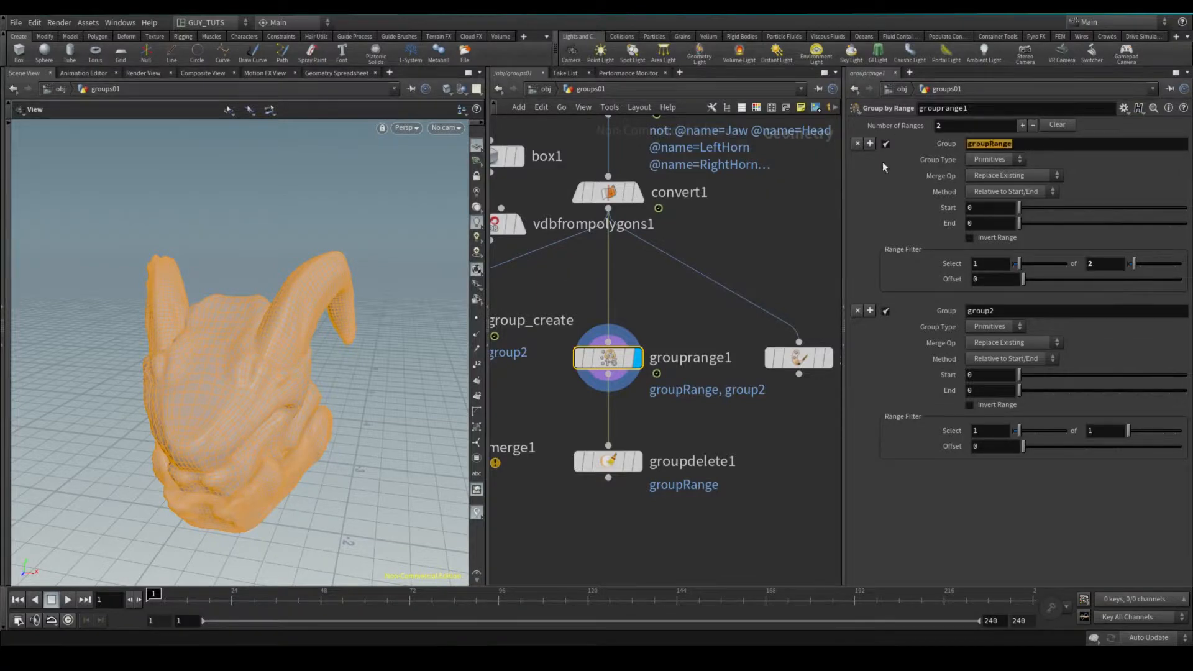
{"action": "double_click", "coordinate": [1008, 311]}
{"action": "key", "text": "Return"}
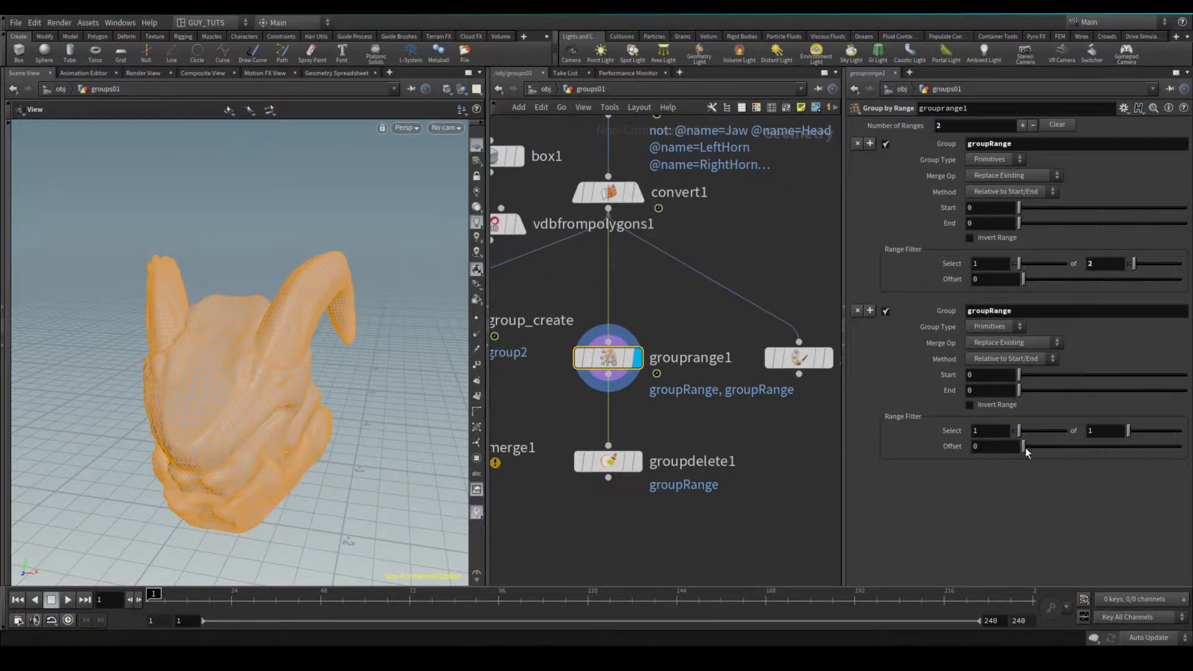
{"action": "left_click_drag", "start_coordinate": [1130, 432], "coordinate": [1140, 437]}
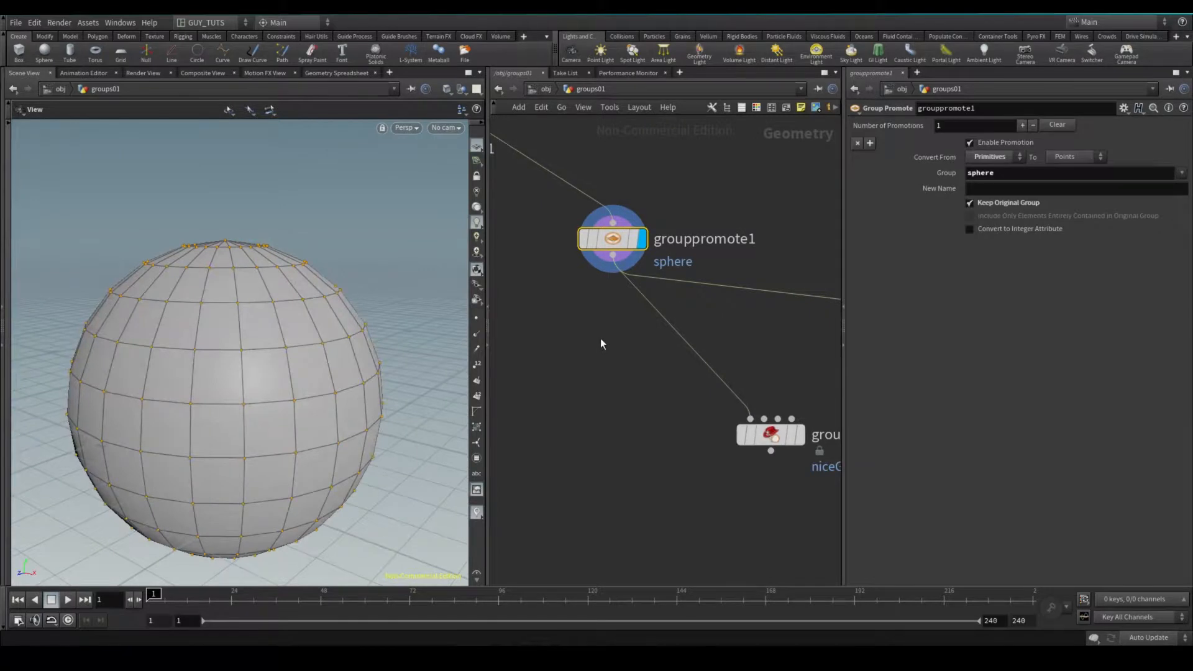
Step: Place an Attribute Wrangle node below grouppromote1 and connect it to grouppromote1's output
{"action": "middle_click_drag", "start_coordinate": [584, 344], "coordinate": [533, 266]}
{"action": "left_click_drag", "start_coordinate": [643, 318], "coordinate": [733, 361]}
{"action": "left_click", "coordinate": [604, 287]}
{"action": "middle_click_drag", "start_coordinate": [581, 315], "coordinate": [727, 346]}
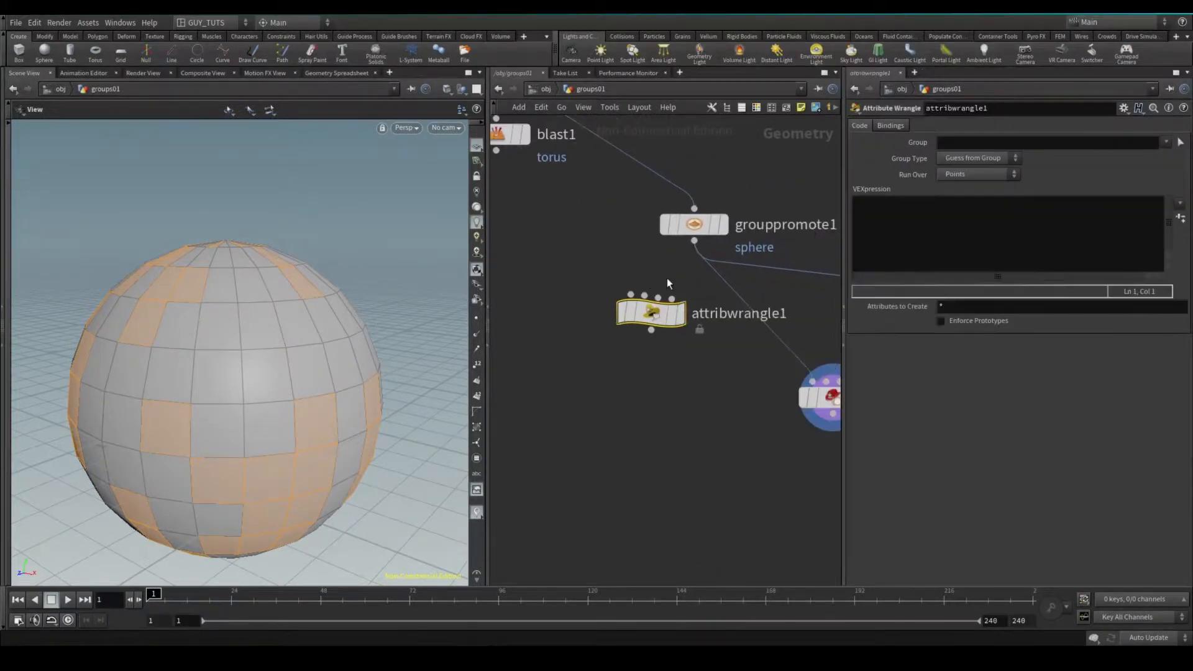
{"action": "left_click_drag", "start_coordinate": [659, 330], "coordinate": [619, 390]}
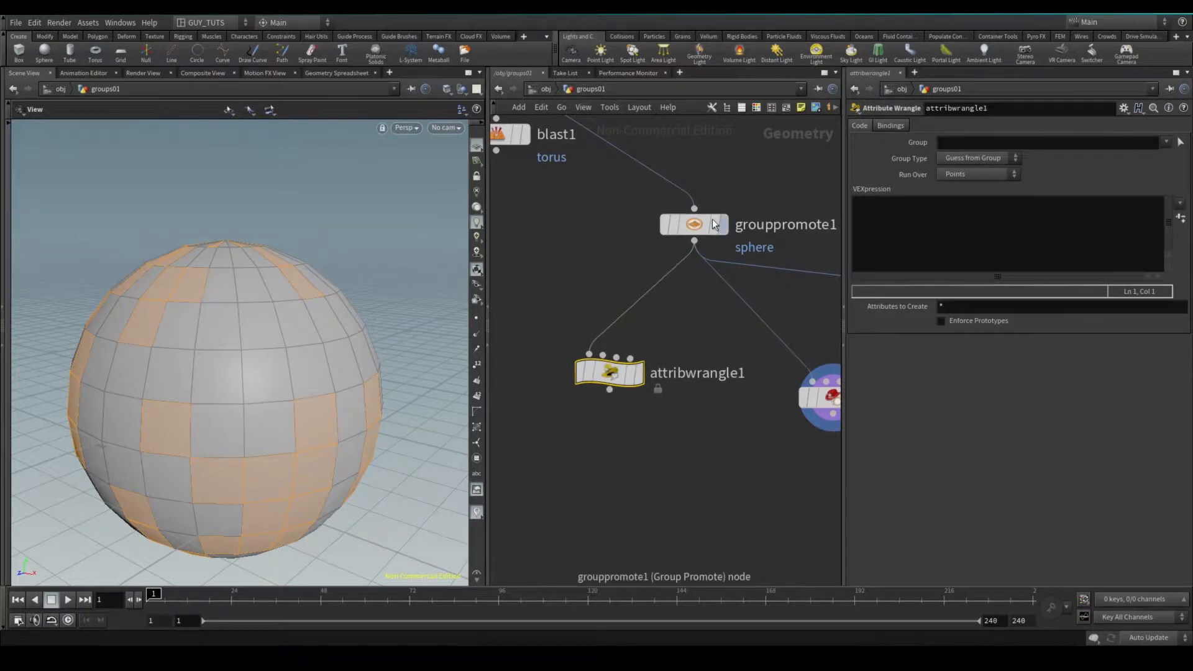
Step: Reposition grouppromote1, inspect its group information, and display the result of attribwrangle1
{"action": "left_click_drag", "start_coordinate": [705, 225], "coordinate": [652, 230]}
{"action": "middle_click", "coordinate": [651, 230]}
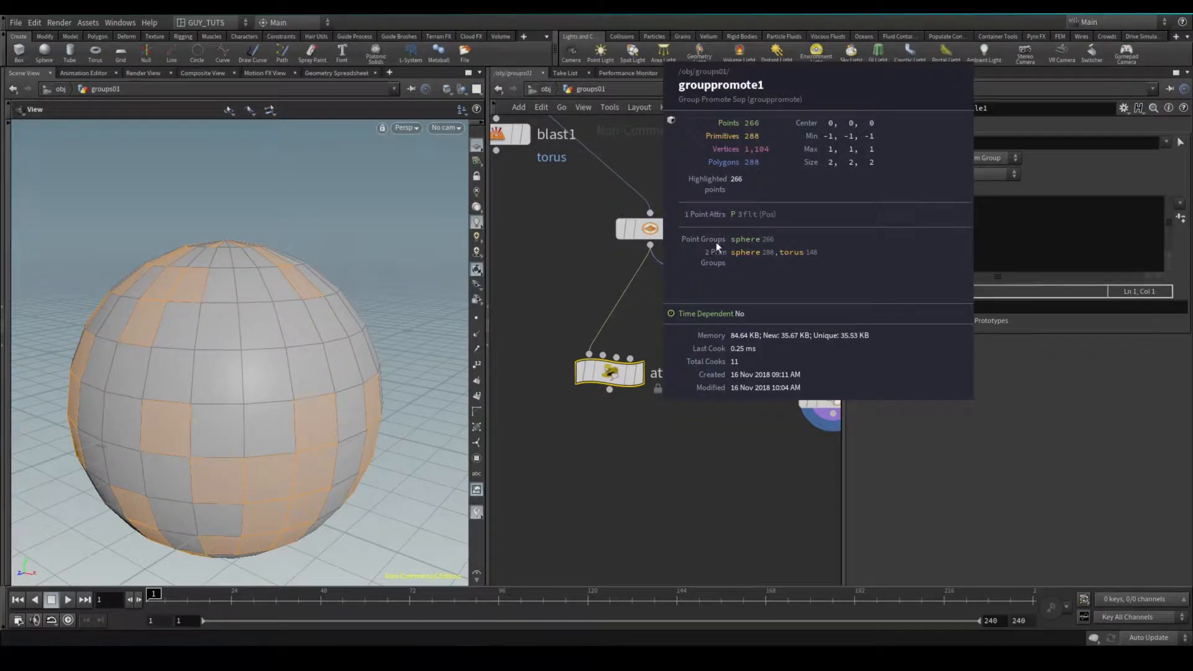
{"action": "left_click", "coordinate": [611, 373]}
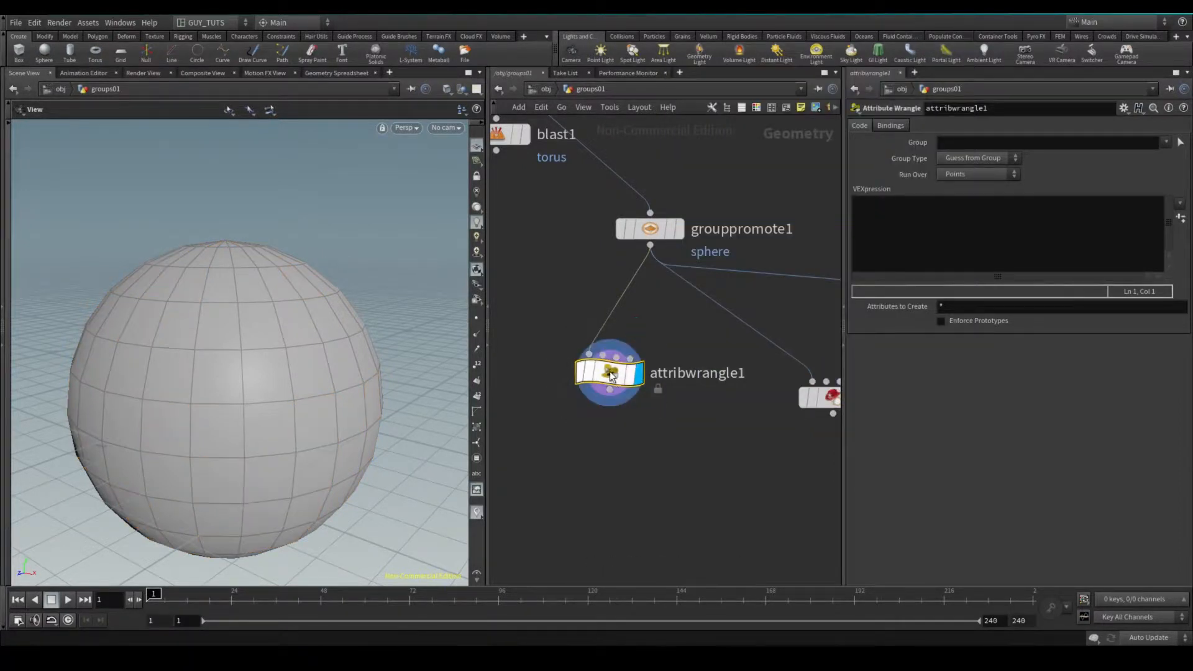
{"action": "left_click_drag", "start_coordinate": [272, 431], "coordinate": [179, 445]}
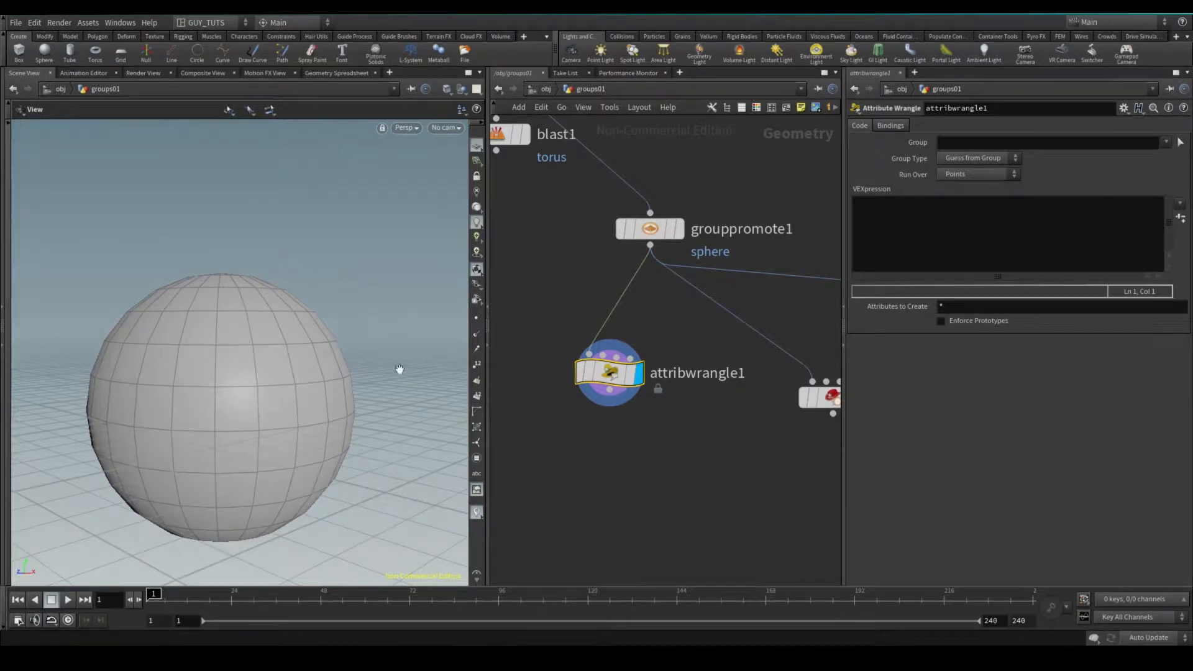
{"action": "left_click", "coordinate": [890, 229]}
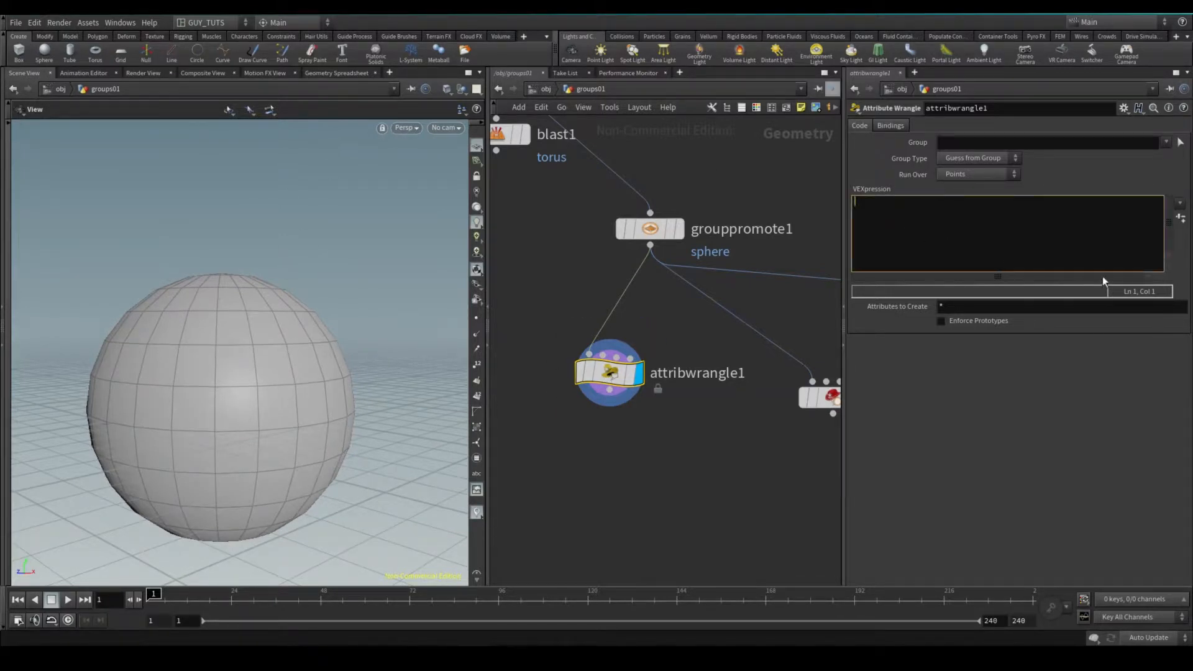
{"action": "type", "text": "if(@P.y>0){}"}
{"action": "key", "text": "Left"}
{"action": "key", "text": "Return"}
{"action": "key", "text": "Return"}
{"action": "type", "text": "@group_bob = 1;"}
{"action": "middle_click", "coordinate": [649, 232]}
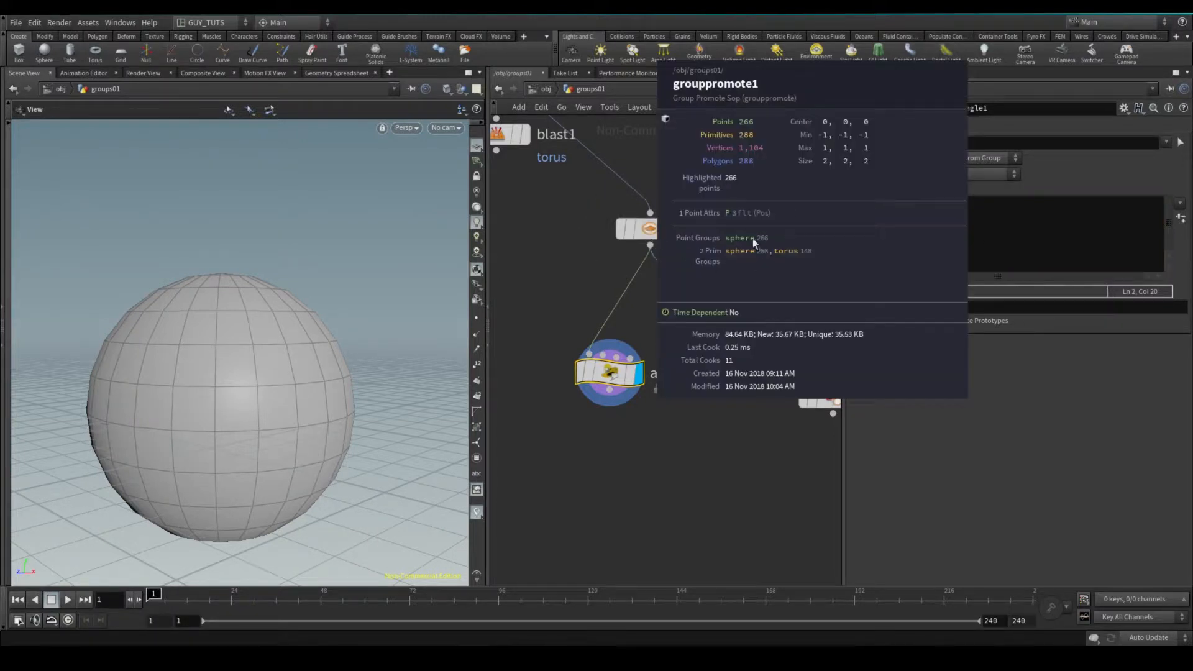
{"action": "middle_click", "coordinate": [609, 372]}
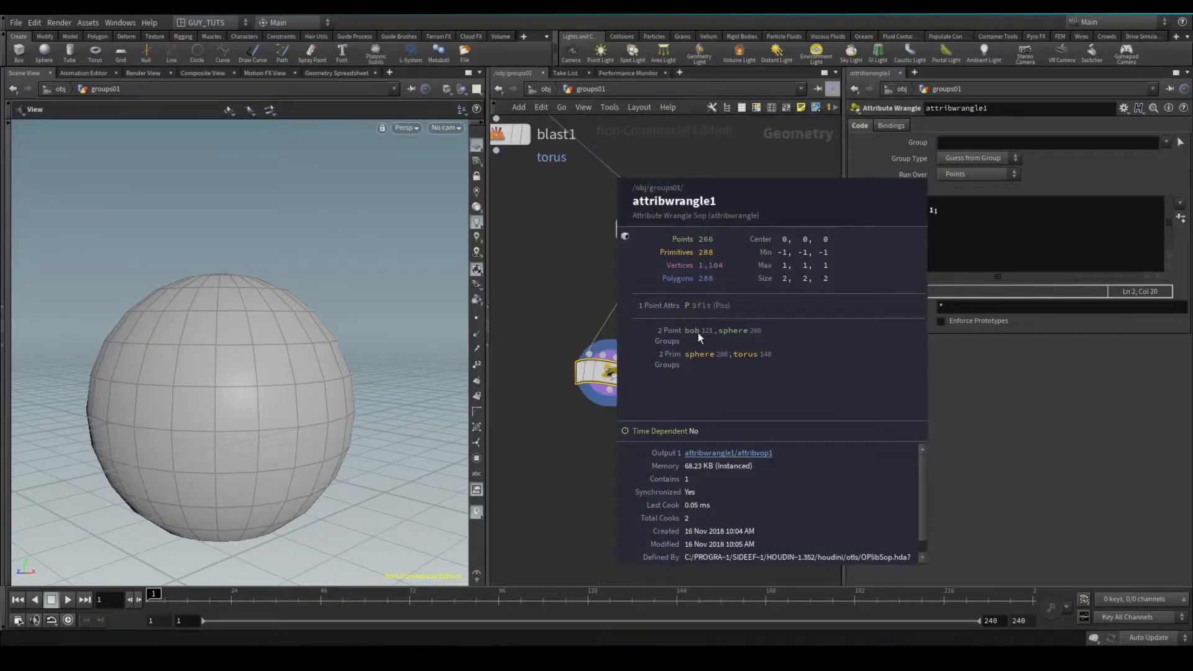
Step: Add a Blast node after attribwrangle1, display it, and set its group to bob
{"action": "key", "text": "Tab"}
{"action": "type", "text": "b"}
{"action": "left_click", "coordinate": [632, 586]}
{"action": "left_click", "coordinate": [607, 469]}
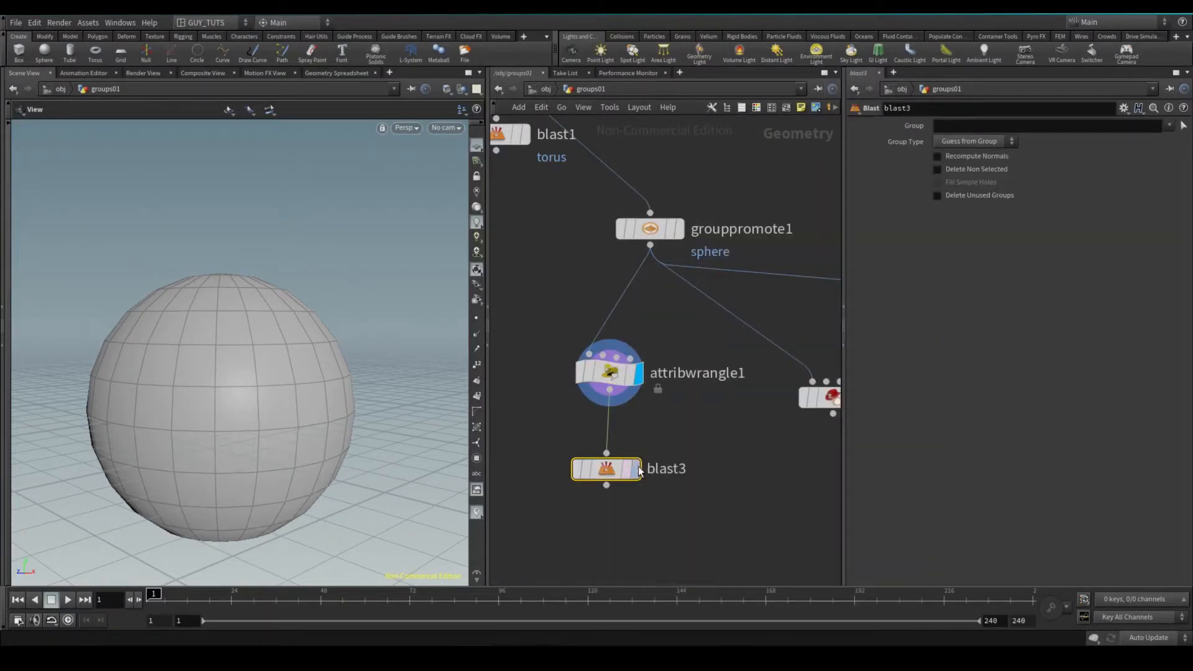
{"action": "left_click", "coordinate": [1170, 126]}
{"action": "left_click", "coordinate": [1154, 172]}
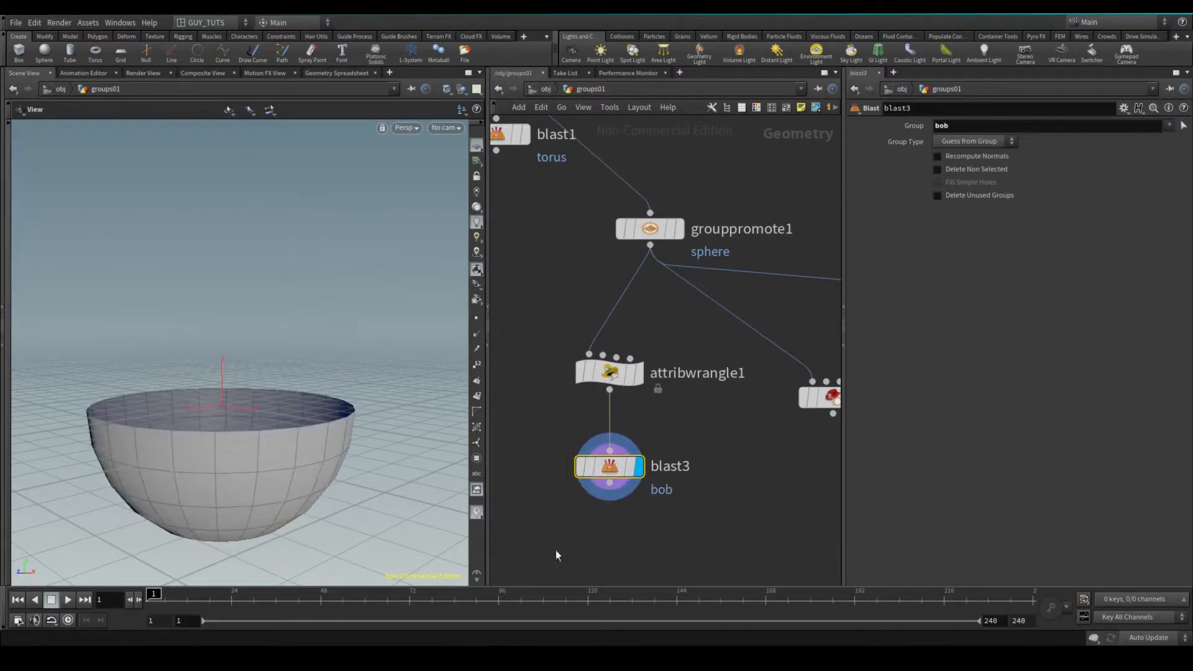
{"action": "left_click", "coordinate": [624, 378]}
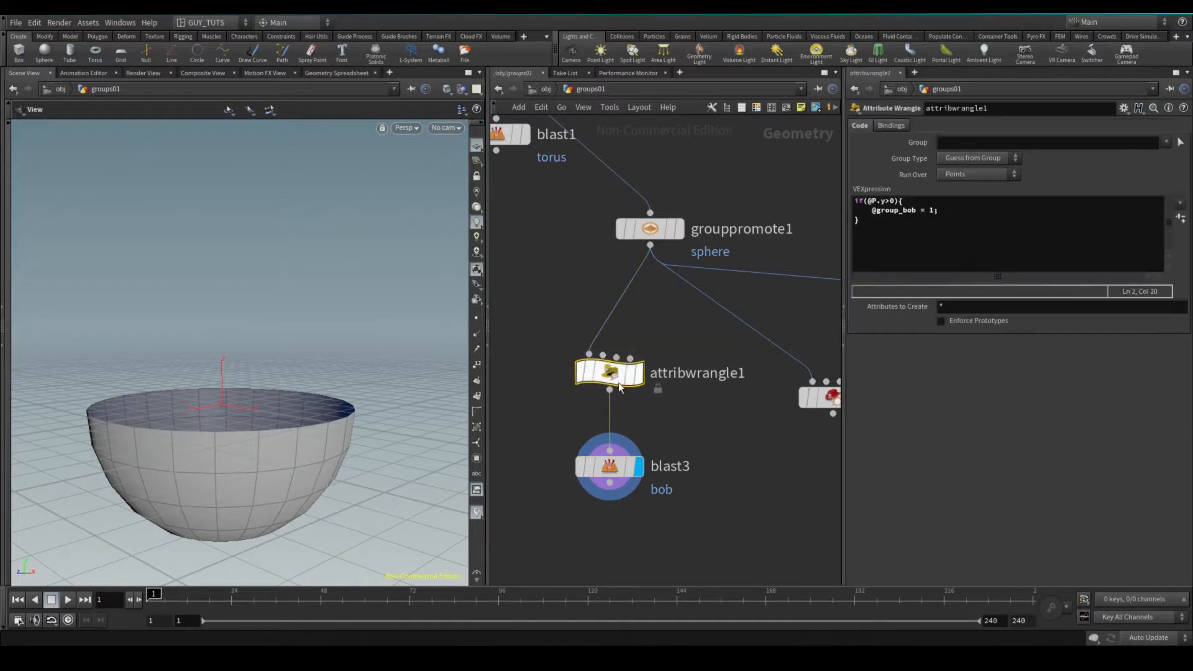
{"action": "left_click_drag", "start_coordinate": [913, 236], "coordinate": [838, 200]}
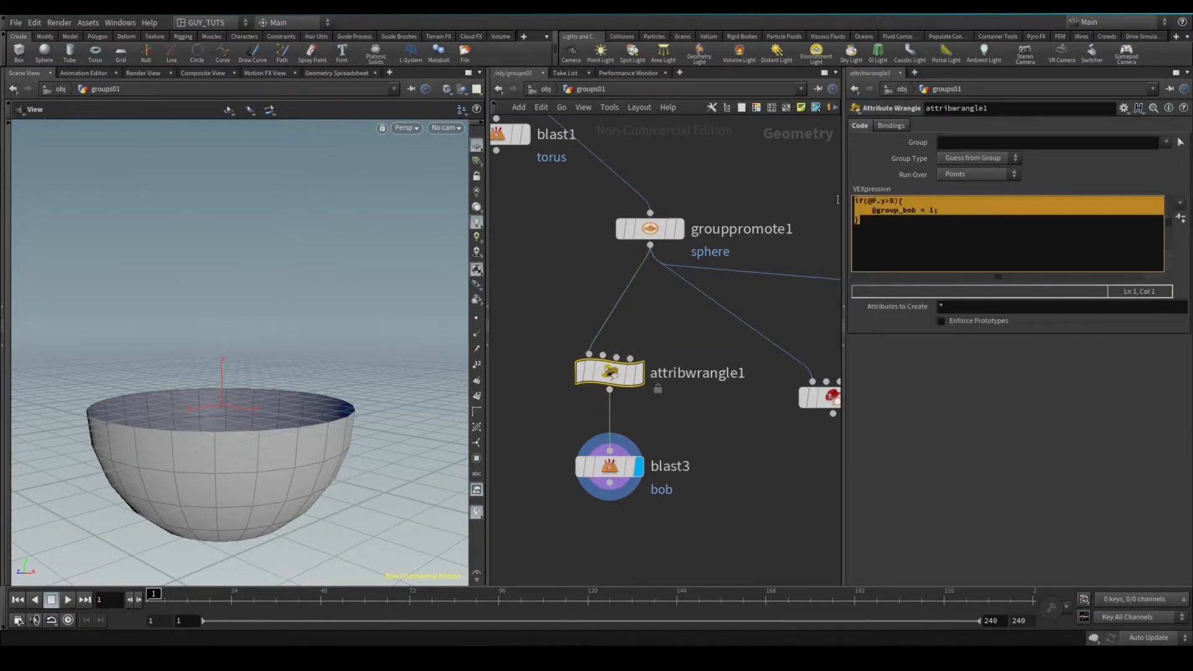
{"action": "left_click", "coordinate": [922, 231]}
{"action": "mouse_move", "coordinate": [874, 210]}
{"action": "left_mouse_down"}
{"action": "mouse_move", "coordinate": [941, 212]}
{"action": "mouse_move", "coordinate": [869, 212]}
{"action": "left_mouse_up"}
{"action": "left_click_drag", "start_coordinate": [585, 267], "coordinate": [684, 189]}
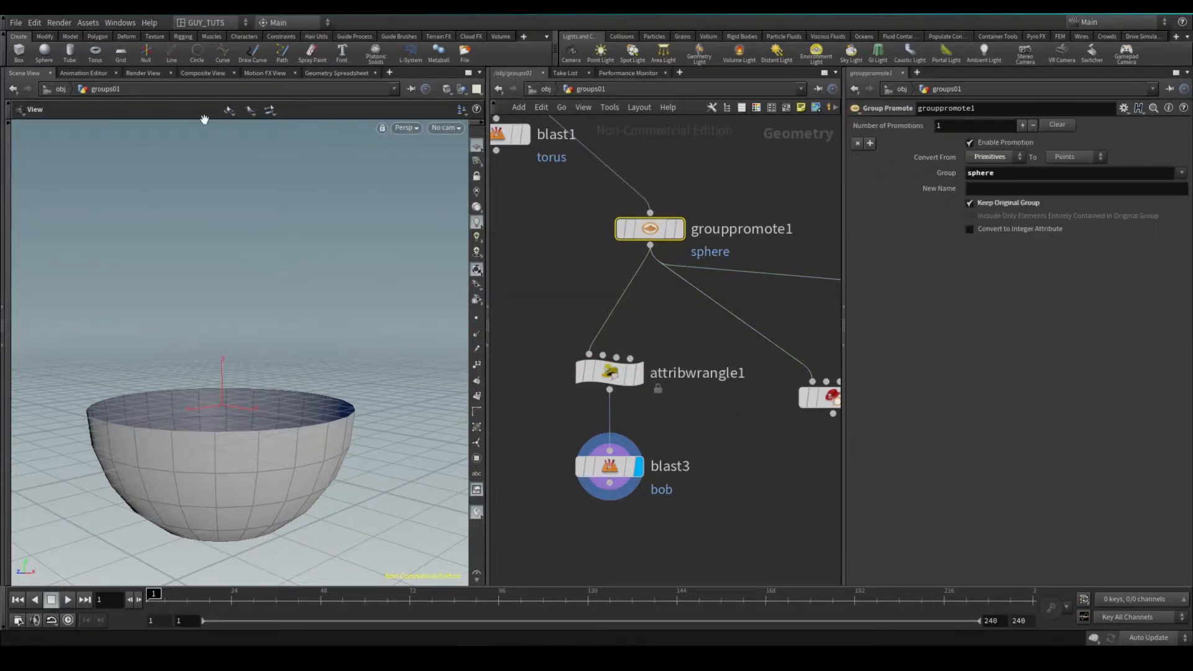
{"action": "left_click", "coordinate": [320, 74]}
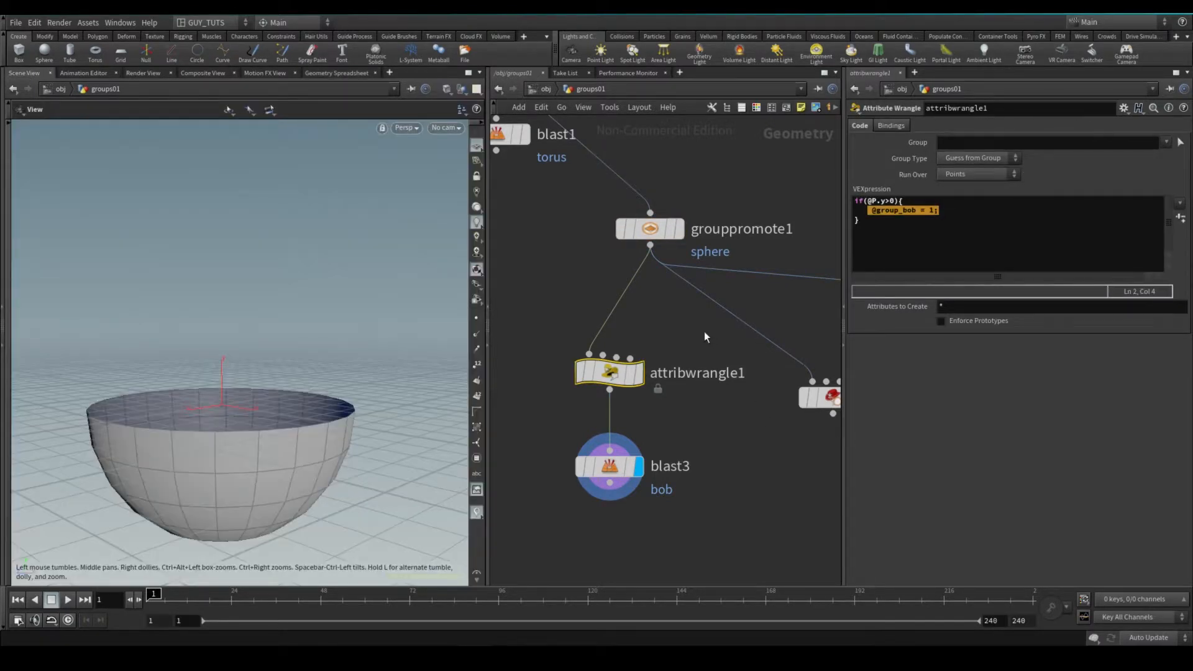
{"action": "left_click", "coordinate": [897, 202]}
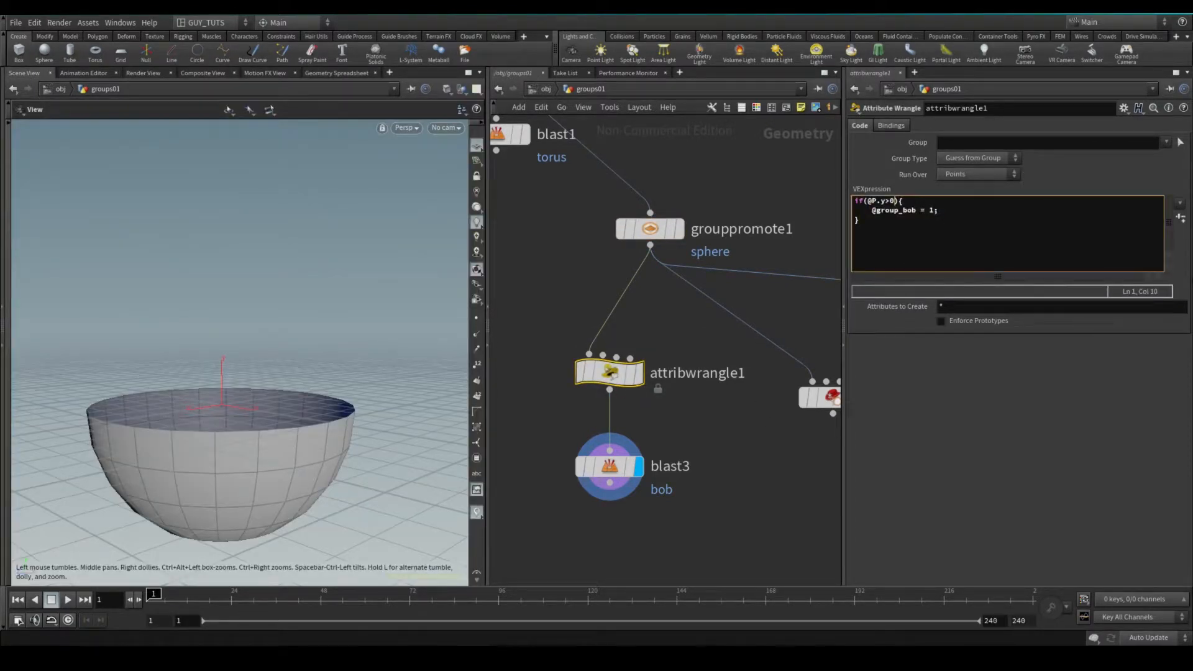
{"action": "left_click", "coordinate": [882, 201]}
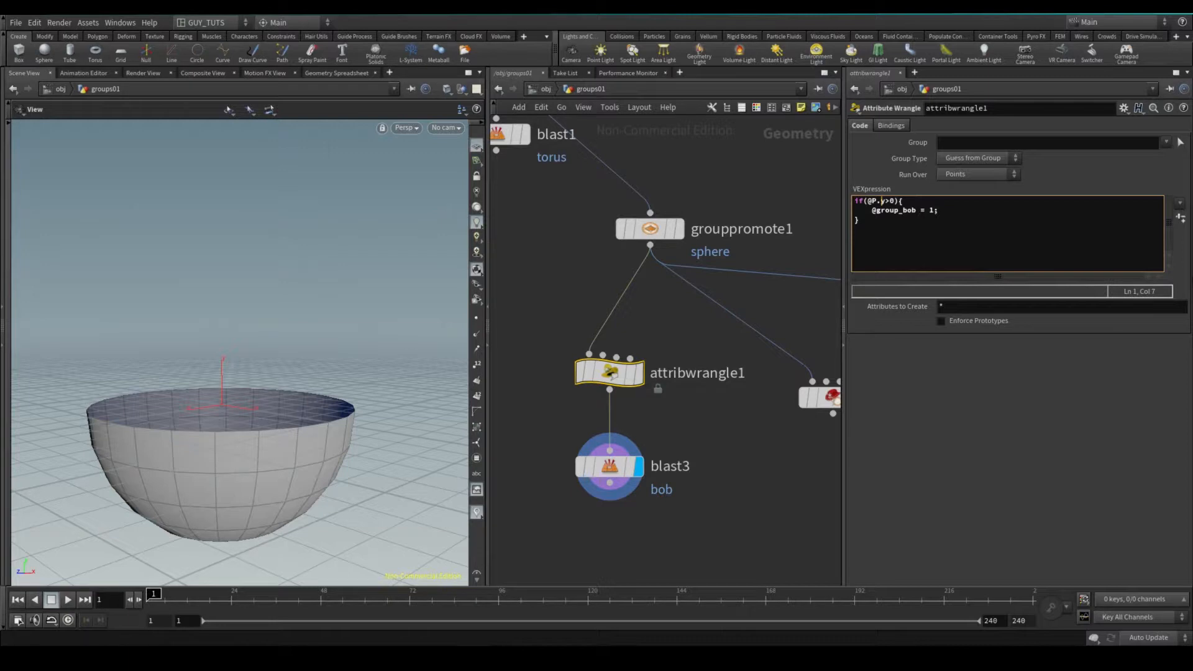
{"action": "left_click", "coordinate": [904, 201]}
{"action": "left_click", "coordinate": [892, 201]}
{"action": "left_click_drag", "start_coordinate": [897, 201], "coordinate": [873, 201]}
{"action": "type", "text": "rand(@ptnum)<0.3"}
{"action": "left_click", "coordinate": [965, 422]}
{"action": "left_click_drag", "start_coordinate": [274, 404], "coordinate": [367, 373]}
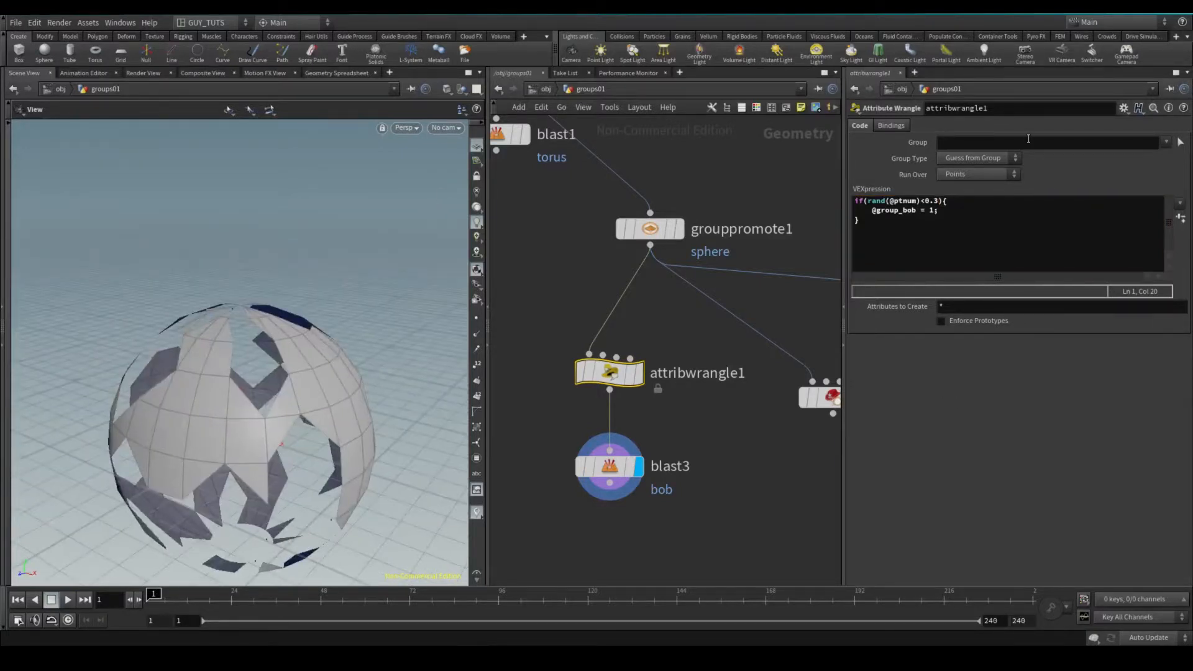
{"action": "left_click_drag", "start_coordinate": [68, 524], "coordinate": [65, 489]}
{"action": "left_click_drag", "start_coordinate": [228, 298], "coordinate": [196, 195]}
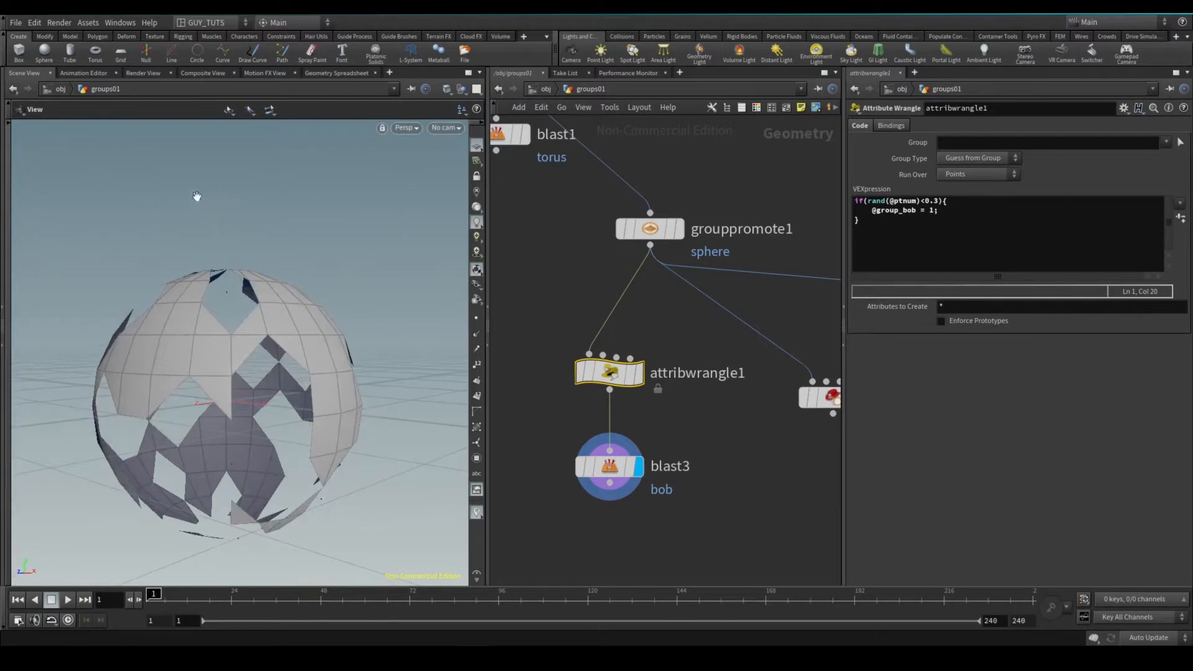
{"action": "left_click_drag", "start_coordinate": [924, 209], "coordinate": [924, 202]}
{"action": "left_click", "coordinate": [924, 201]}
{"action": "key", "text": "BackSpace"}
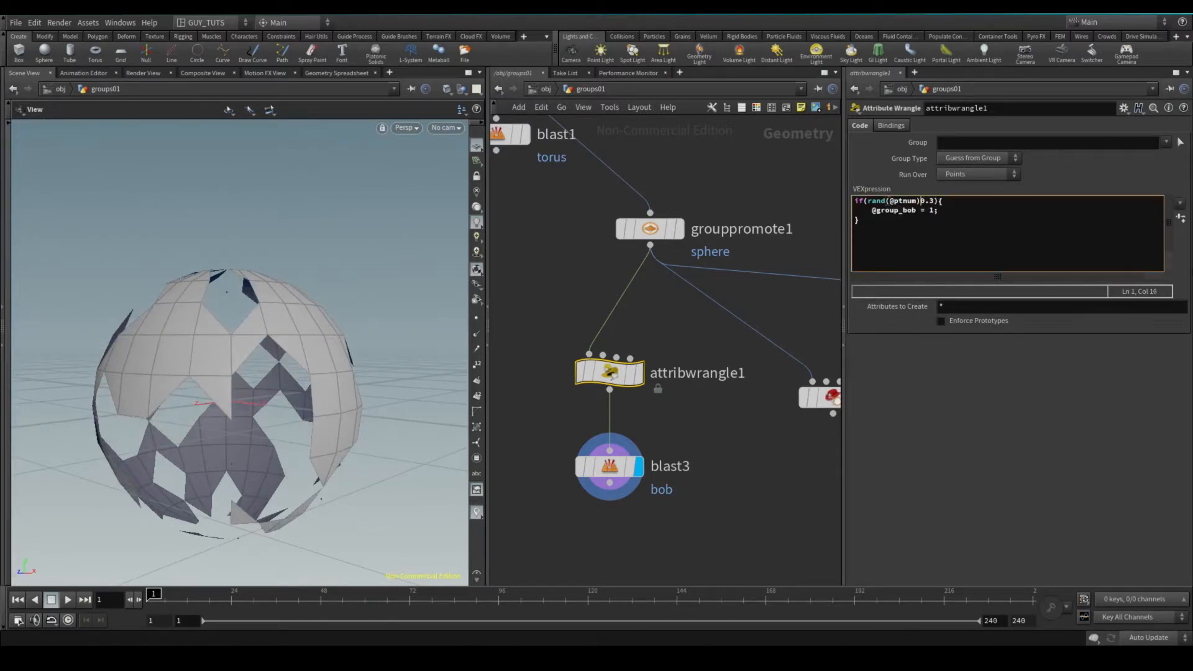
{"action": "type", "text": ">"}
{"action": "key", "text": "ctrl+Return"}
{"action": "left_click_drag", "start_coordinate": [269, 394], "coordinate": [323, 404]}
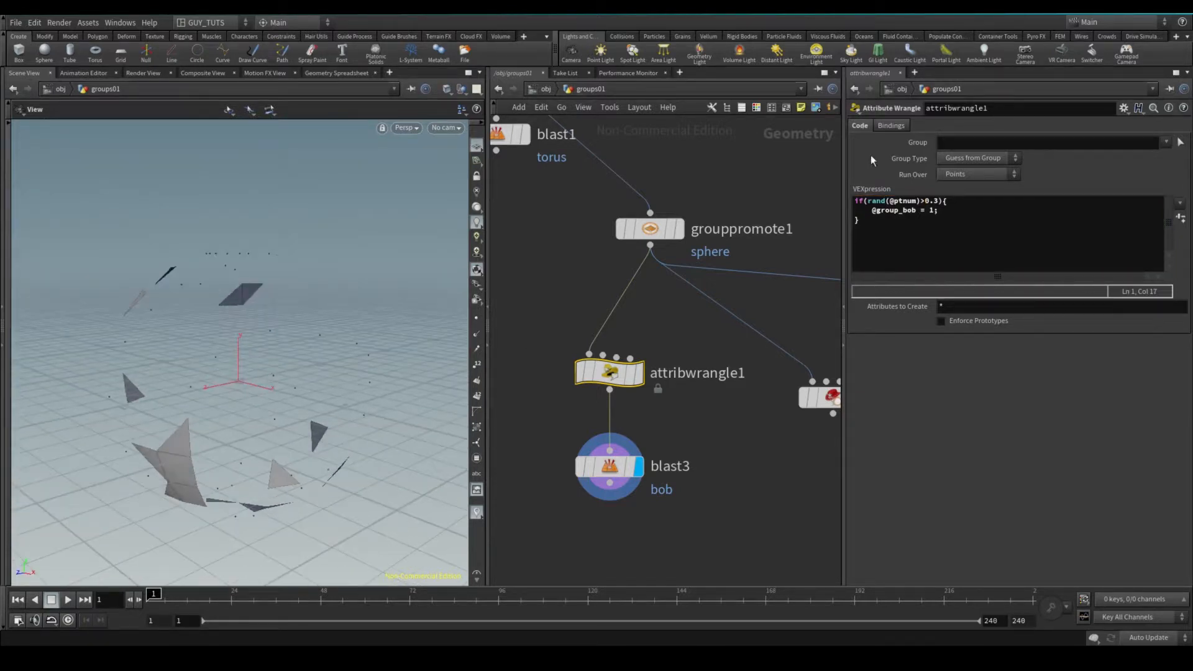
{"action": "left_click", "coordinate": [925, 200]}
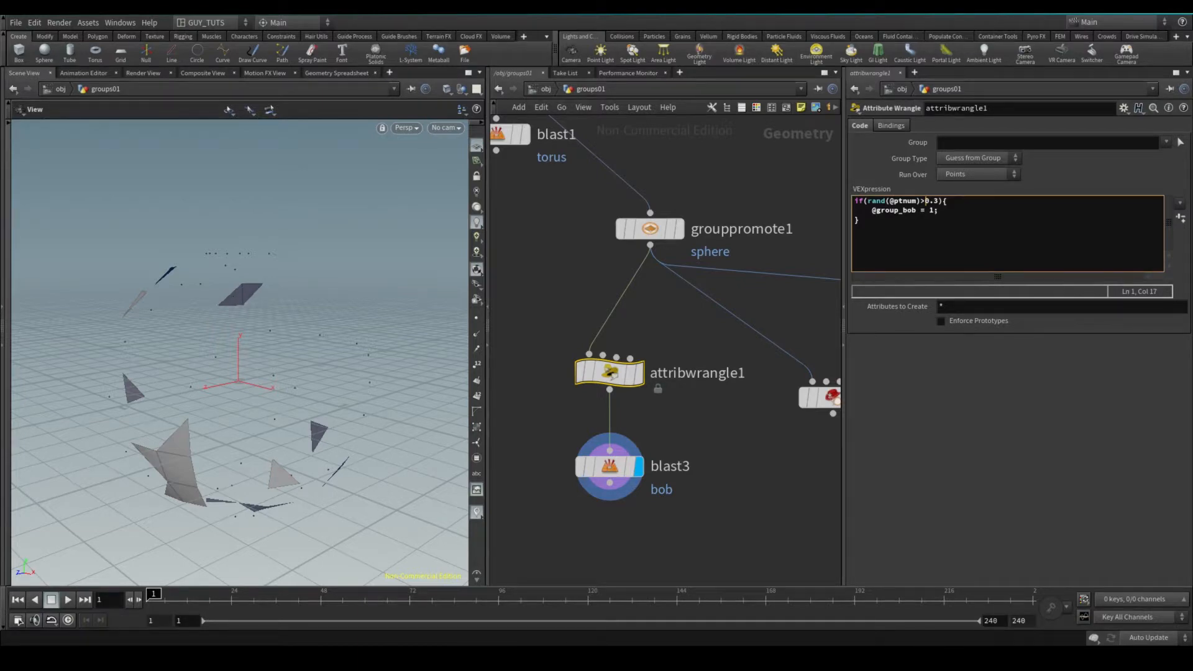
{"action": "key", "text": "Home"}
{"action": "key", "text": "Return"}
{"action": "key", "text": "Return"}
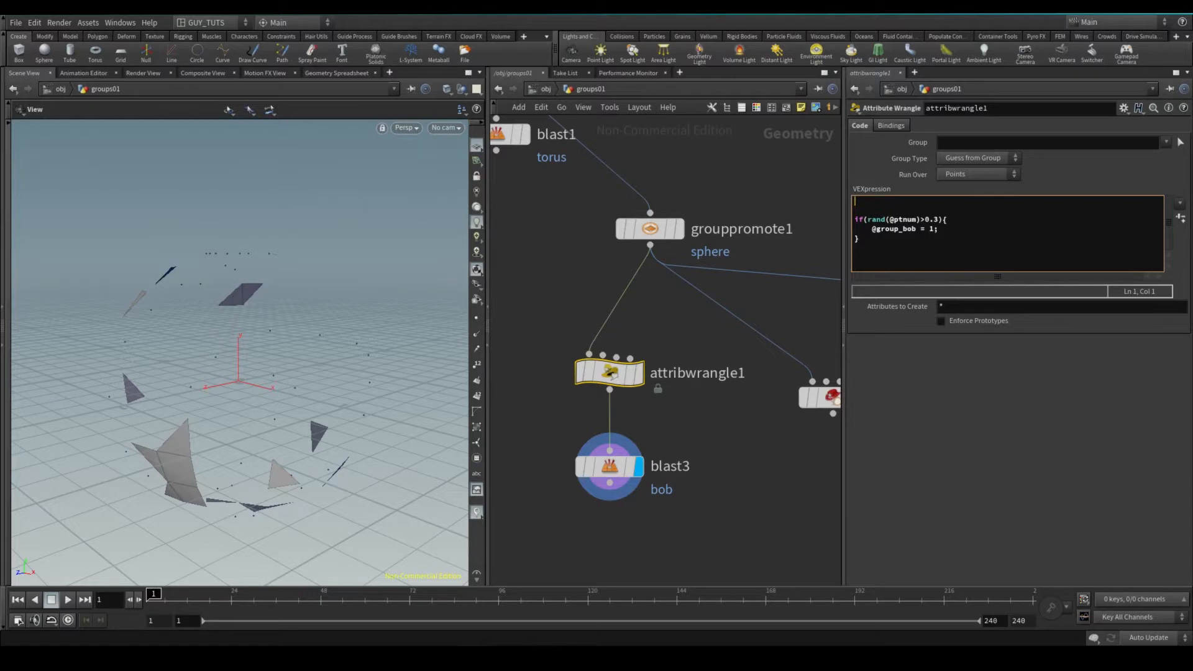
{"action": "type", "text": "i@mod = @ptnum % 3;"}
{"action": "key", "text": "Down"}
{"action": "key", "text": "Down"}
{"action": "key", "text": "shift+Left"}
{"action": "key", "text": "shift+Left"}
{"action": "key", "text": "shift+Left"}
{"action": "key", "text": "shift+Left"}
{"action": "key", "text": "shift+Left"}
{"action": "key", "text": "shift+Left"}
{"action": "key", "text": "shift+Left"}
{"action": "key", "text": "shift+Left"}
{"action": "key", "text": "shift+Left"}
{"action": "key", "text": "shift+Left"}
{"action": "key", "text": "shift+Left"}
{"action": "key", "text": "shift+Left"}
{"action": "key", "text": "shift+Left"}
{"action": "key", "text": "shift+Left"}
{"action": "key", "text": "shift+Left"}
{"action": "key", "text": "shift+Left"}
{"action": "key", "text": "shift+Left"}
{"action": "key", "text": "shift+Left"}
{"action": "key", "text": "shift+Left"}
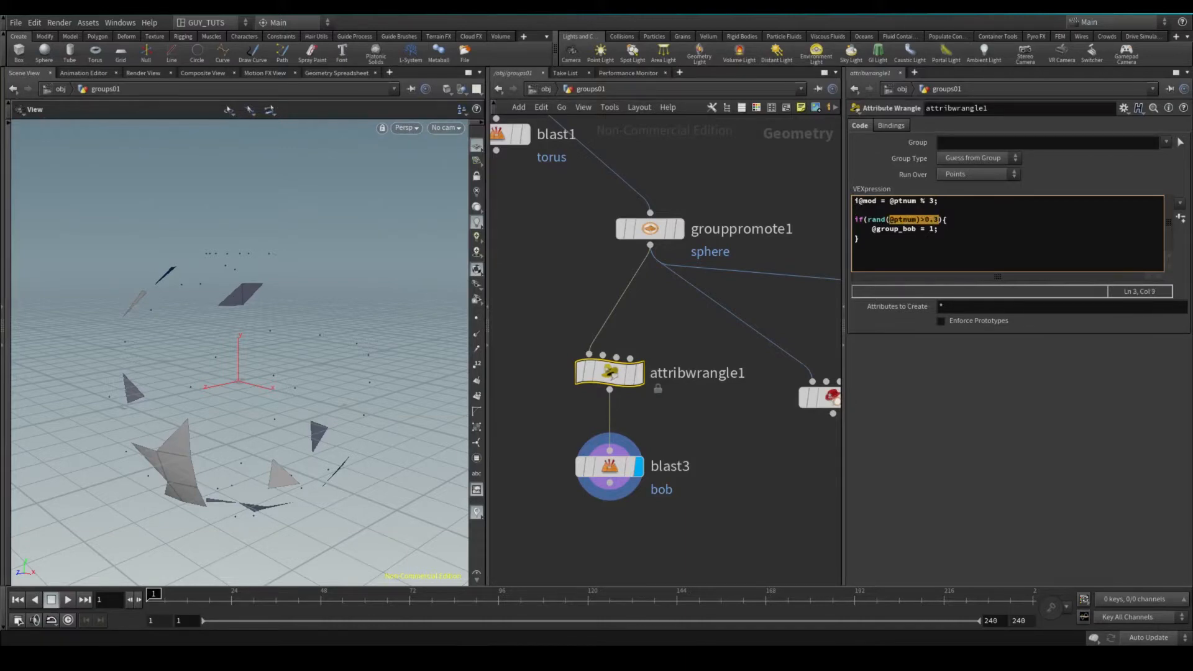
{"action": "key", "text": "shift+Right"}
{"action": "key", "text": "shift+Right"}
{"action": "key", "text": "shift+Right"}
{"action": "type", "text": "@mod==0"}
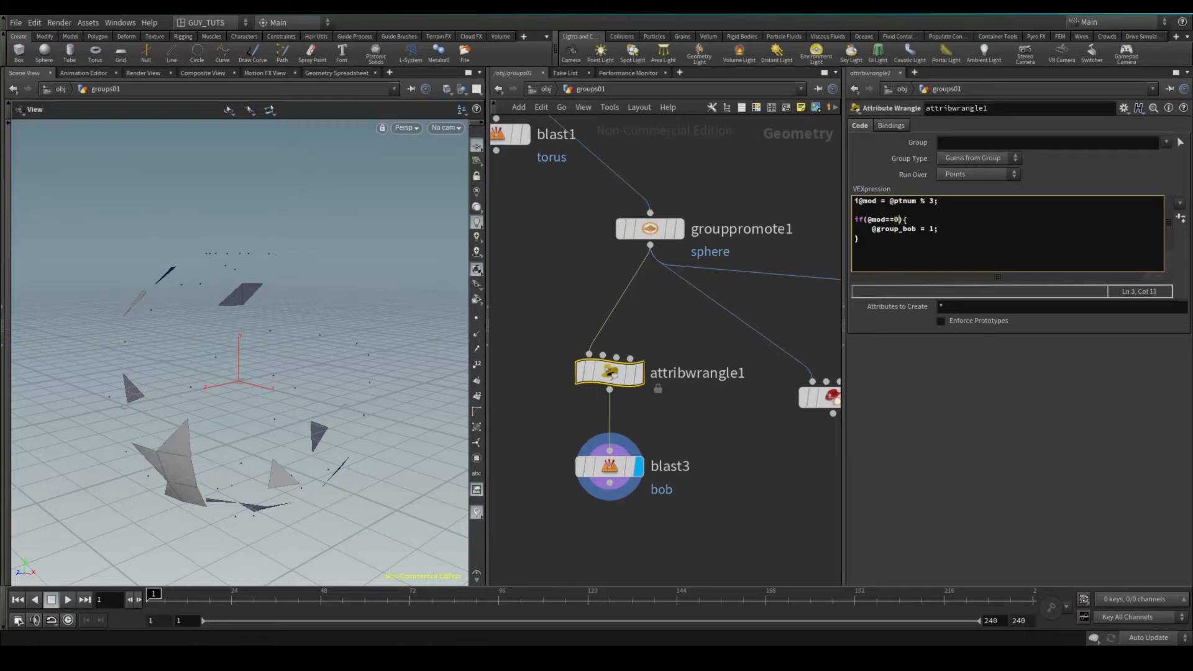
{"action": "left_click", "coordinate": [934, 408]}
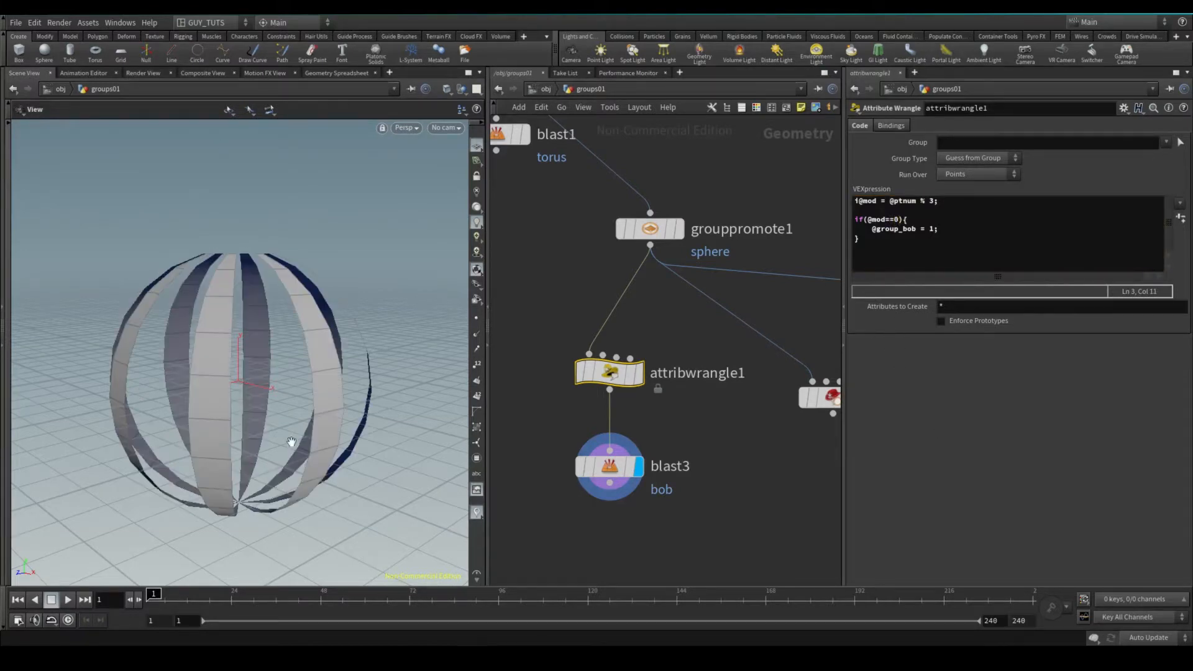
{"action": "left_click_drag", "start_coordinate": [363, 315], "coordinate": [293, 314]}
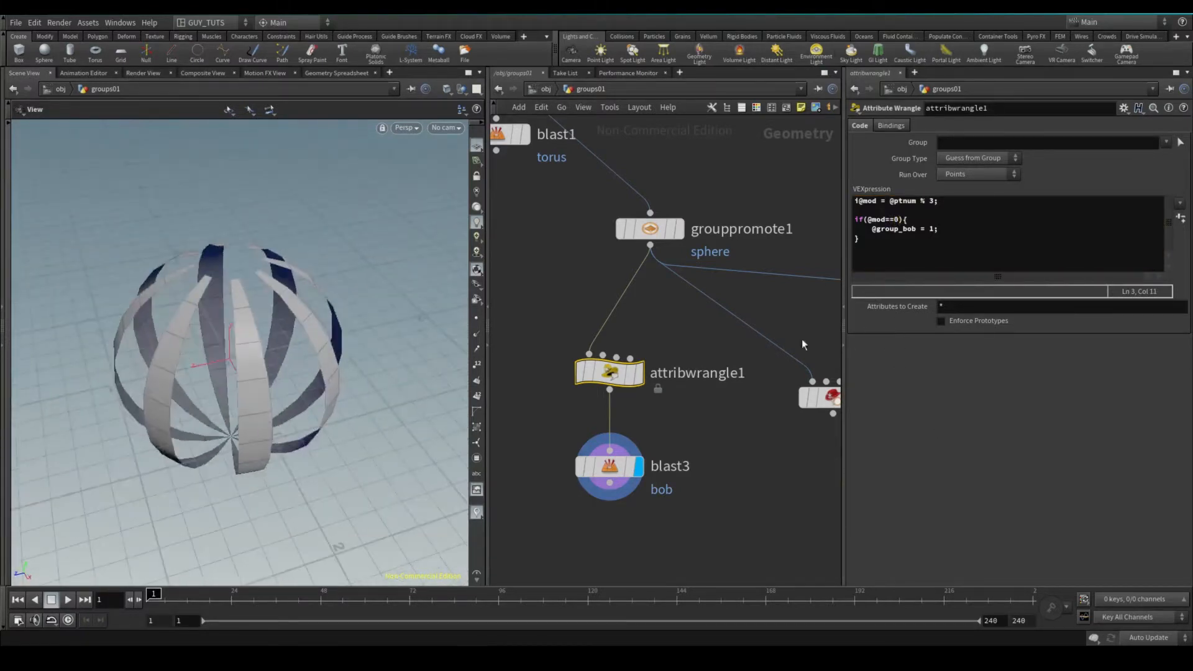
{"action": "left_click", "coordinate": [340, 73]}
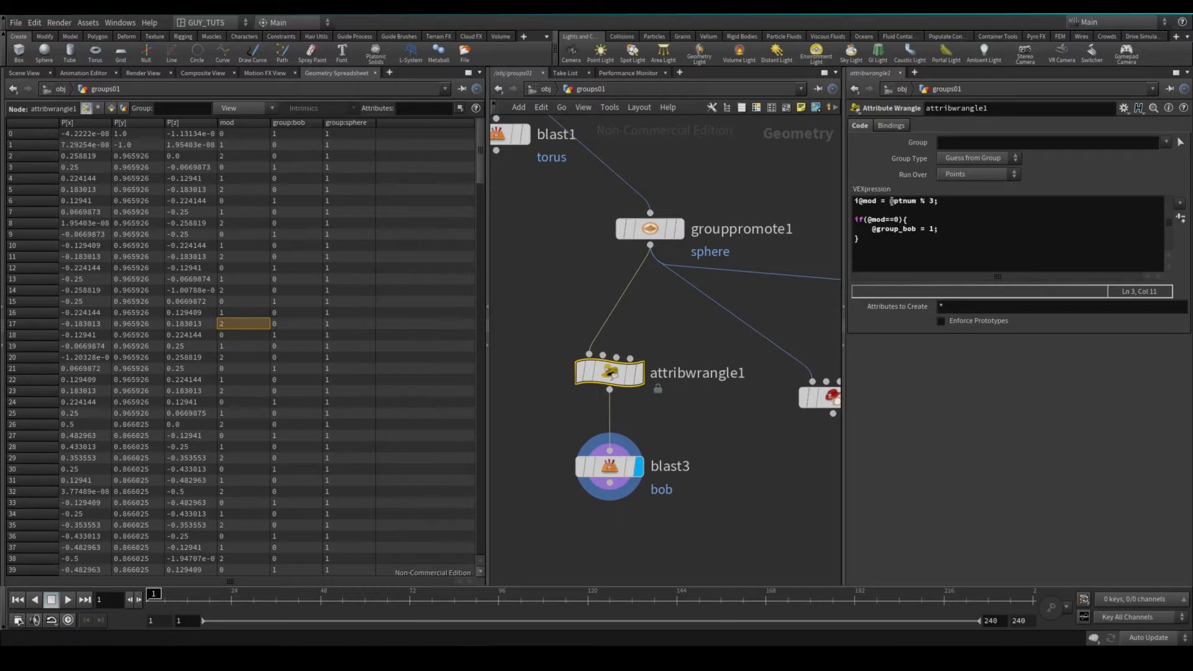
{"action": "left_click_drag", "start_coordinate": [890, 201], "coordinate": [924, 207]}
{"action": "left_click", "coordinate": [931, 201]}
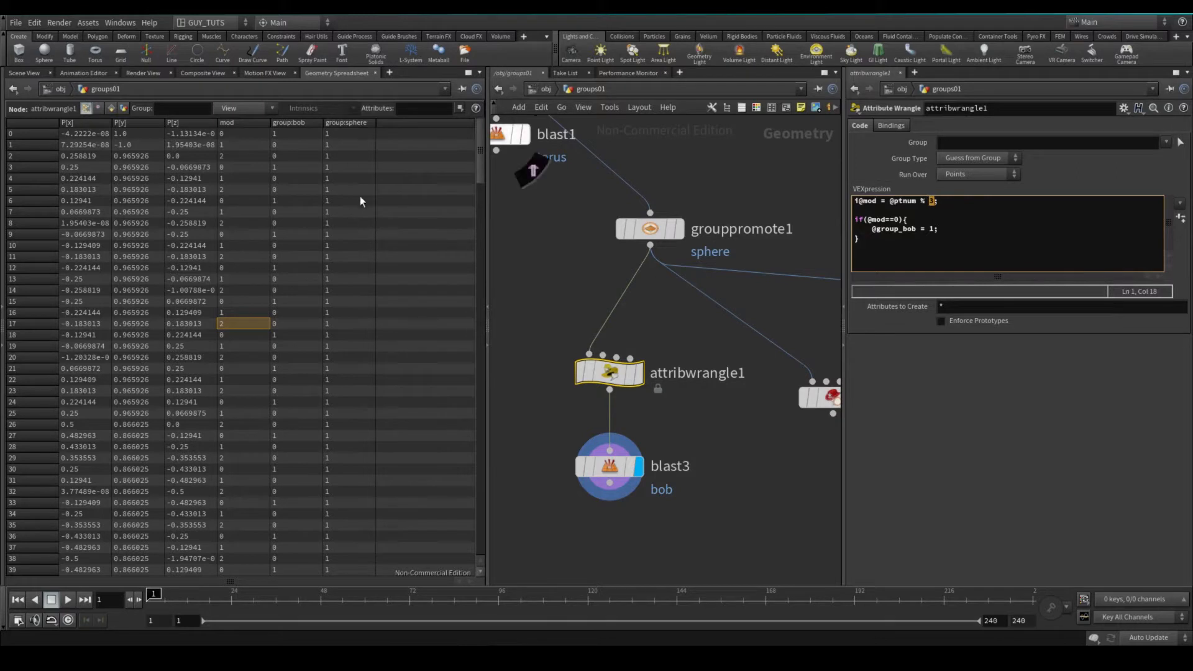
{"action": "left_click", "coordinate": [32, 133]}
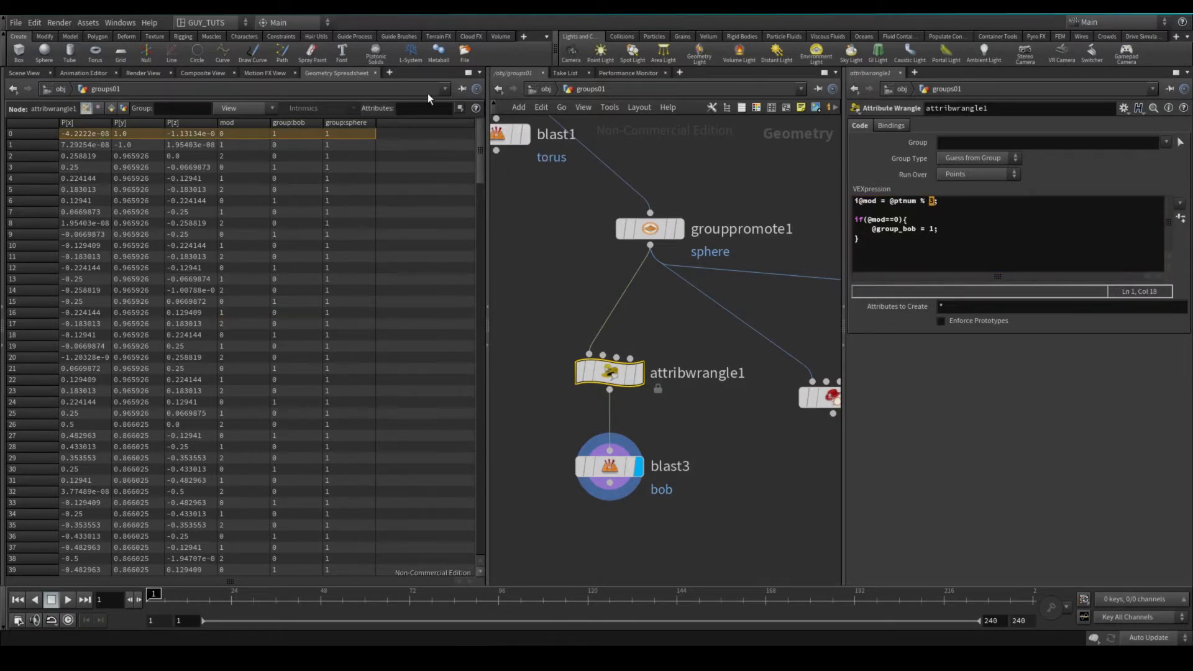
{"action": "left_click", "coordinate": [229, 134]}
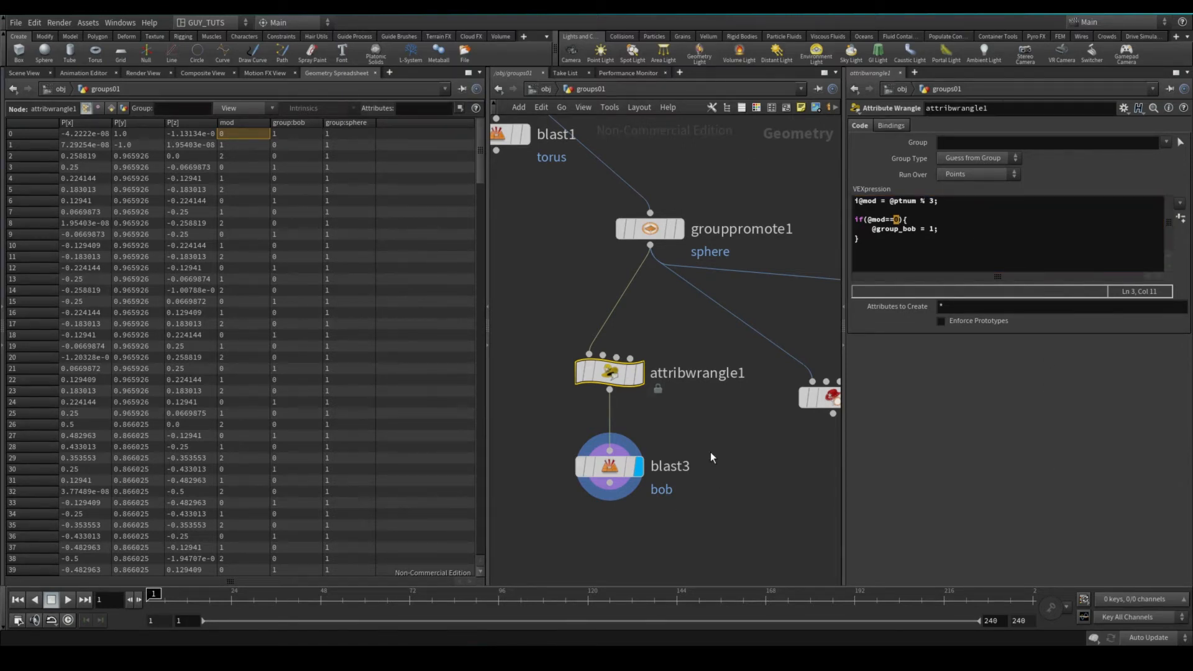
Step: Check blast3's remaining points in the spreadsheet, then return to the 3D scene view with attribwrangle1 selected
{"action": "left_click", "coordinate": [608, 468]}
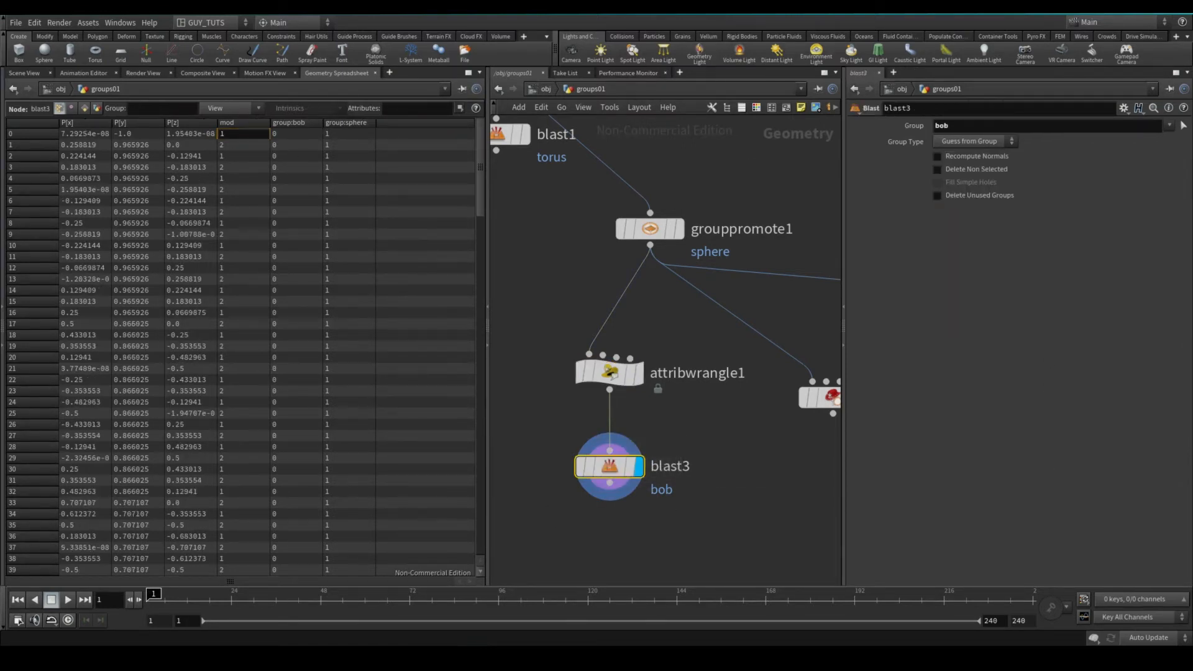
{"action": "left_click", "coordinate": [24, 73]}
{"action": "left_click", "coordinate": [610, 372]}
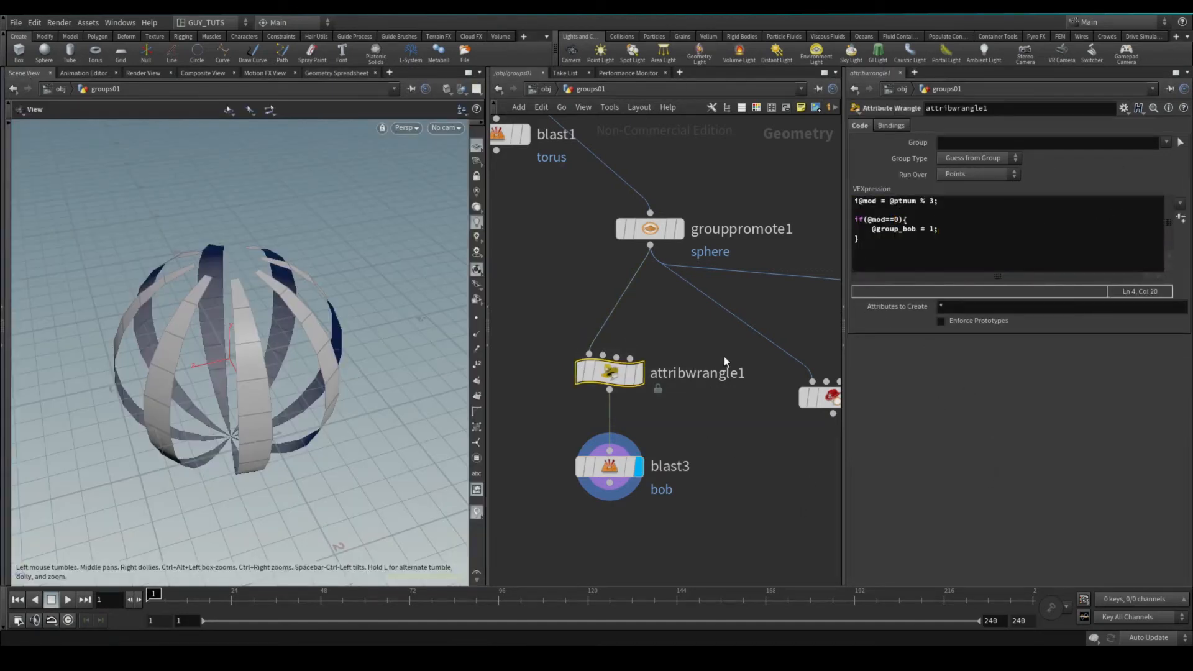
Step: Look over the node network, especially the attribwrangle1, groupexpression1 and grouprename1 branches below grouppromote1
{"action": "scroll", "coordinate": [716, 402], "scroll_direction": "up", "scroll_amount": 2}
{"action": "left_click_drag", "start_coordinate": [680, 417], "coordinate": [594, 373]}
{"action": "left_click", "coordinate": [594, 369]}
{"action": "scroll", "coordinate": [663, 310], "scroll_direction": "down", "scroll_amount": 3}
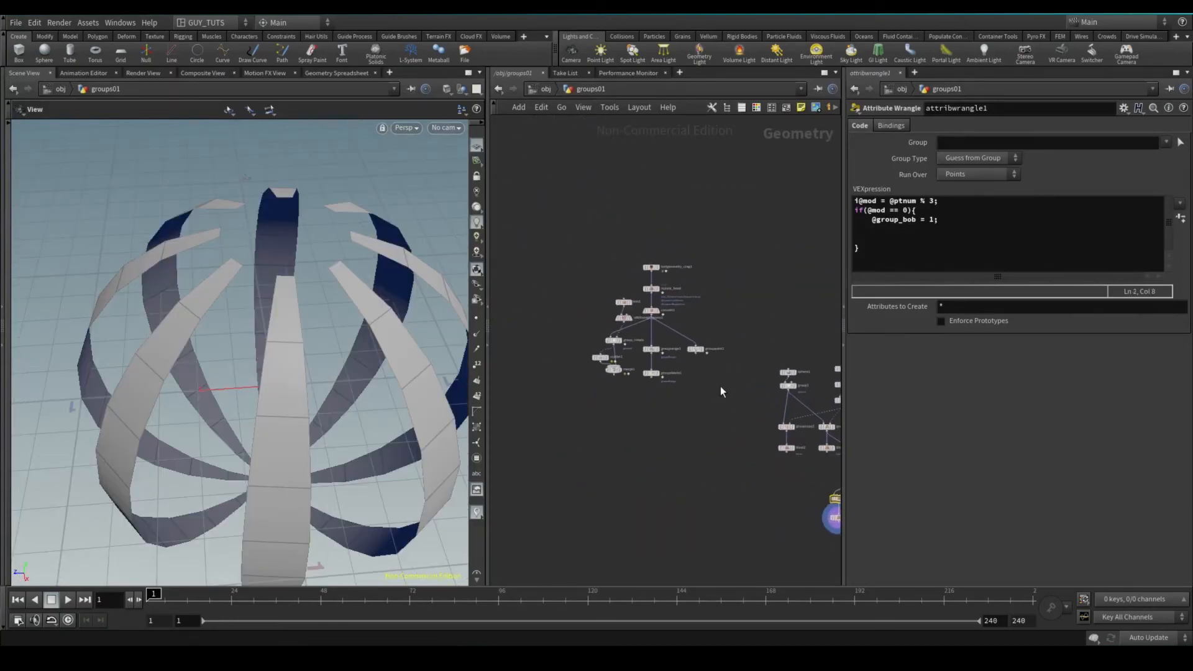
{"action": "scroll", "coordinate": [722, 392], "scroll_direction": "up", "scroll_amount": 3}
{"action": "middle_click_drag", "start_coordinate": [748, 434], "coordinate": [656, 367]}
{"action": "scroll", "coordinate": [656, 368], "scroll_direction": "up", "scroll_amount": 3}
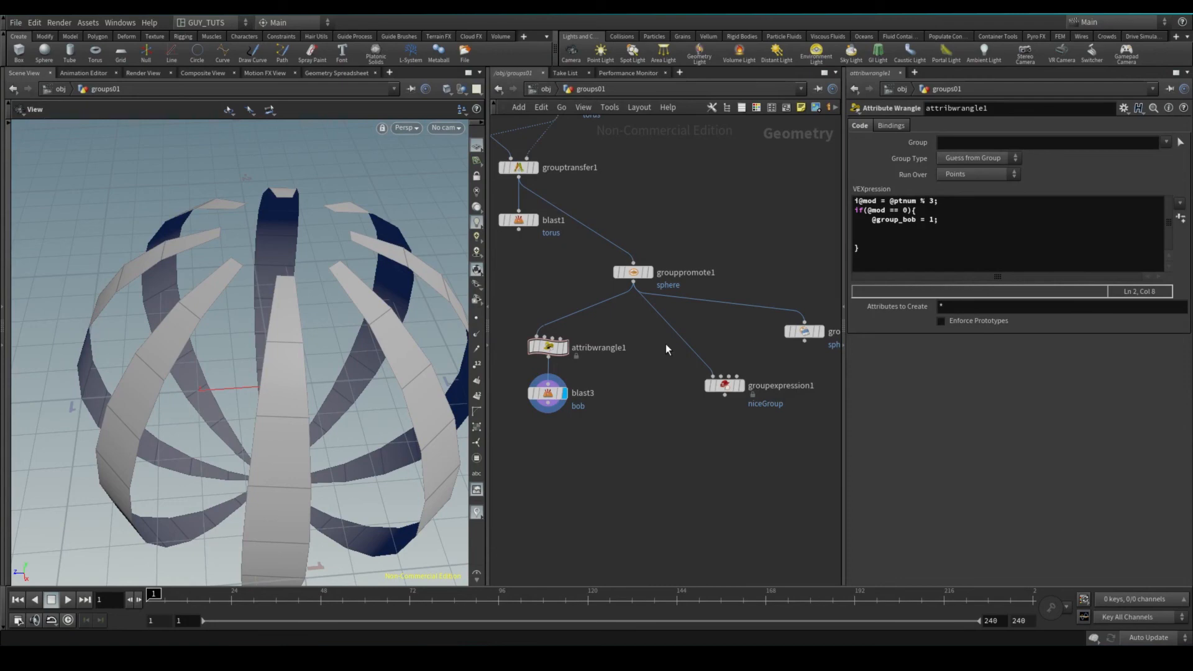
{"action": "scroll", "coordinate": [635, 390], "scroll_direction": "down", "scroll_amount": 4}
{"action": "scroll", "coordinate": [636, 422], "scroll_direction": "up", "scroll_amount": 3}
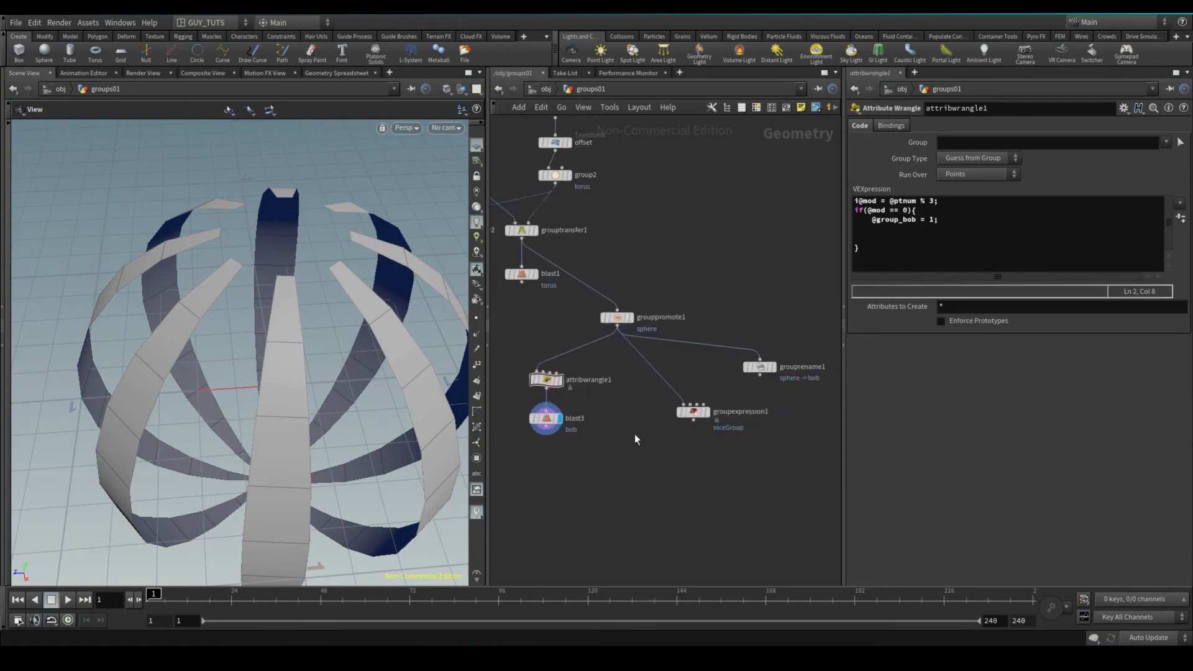